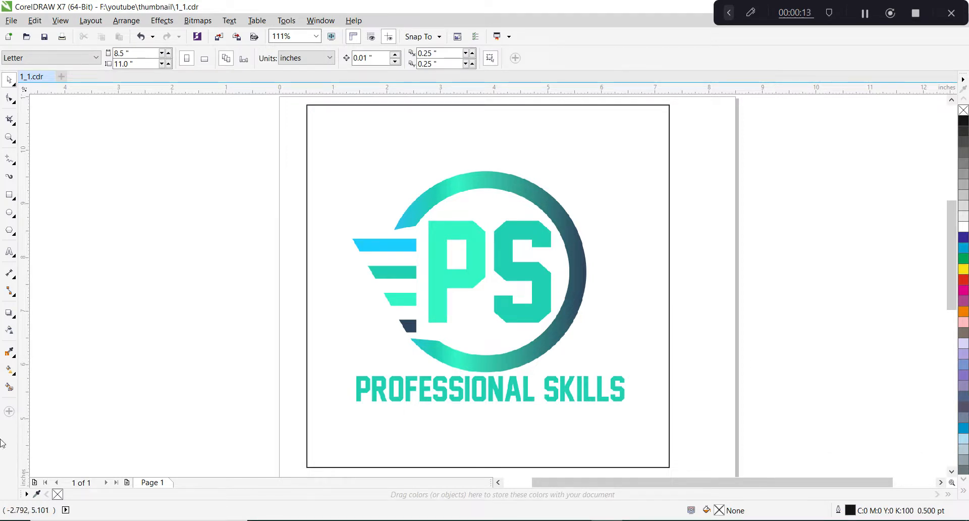
click(14, 318)
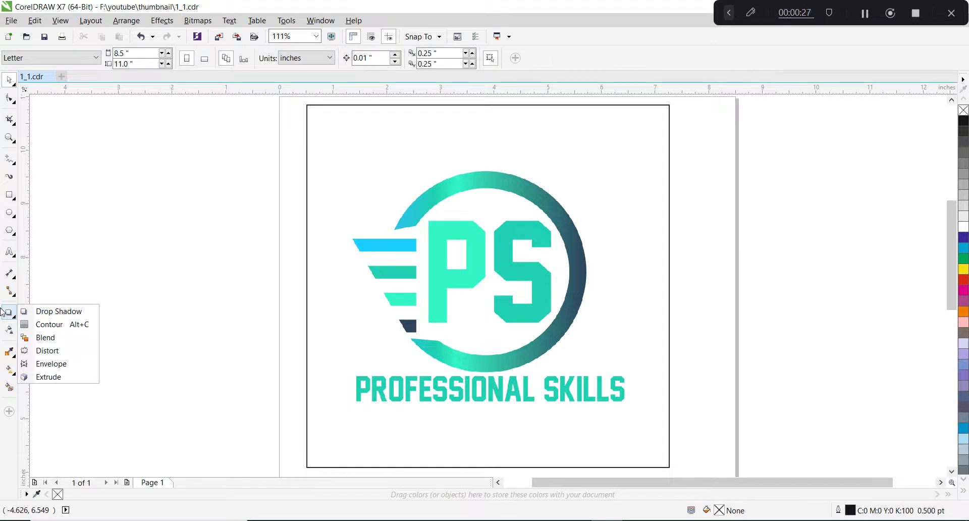
scroll(123, 225, down, 2)
scroll(291, 370, up, 2)
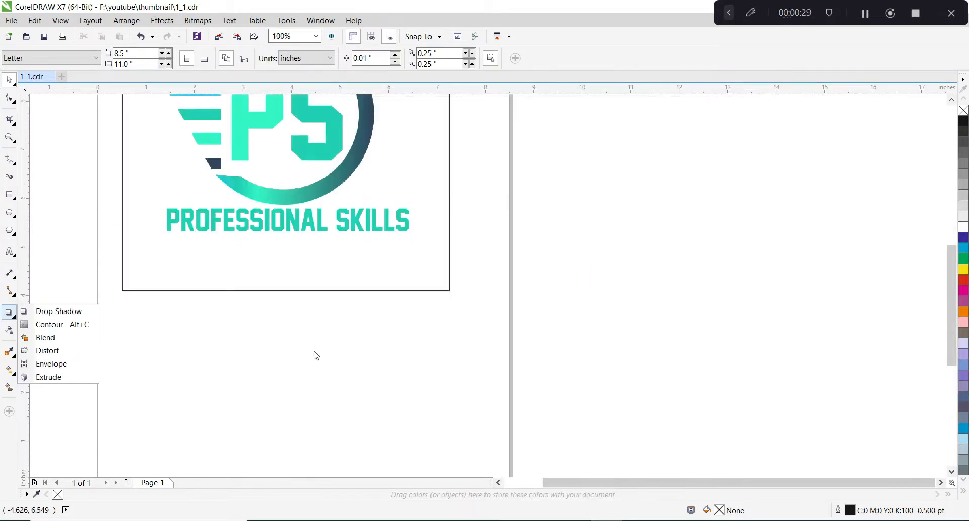
scroll(347, 348, down, 2)
click(191, 352)
scroll(195, 331, up, 2)
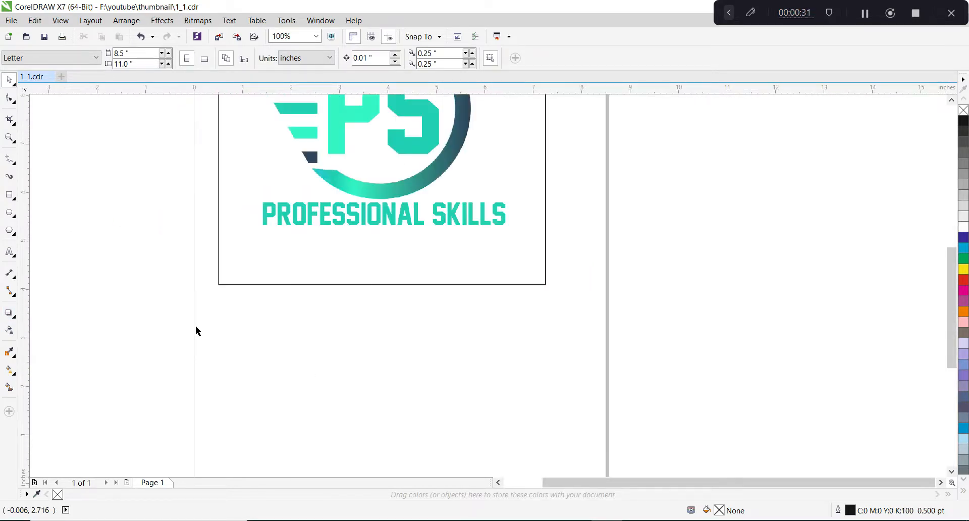
Add a line of artistic text with a sample first name in capitals below the logo frame.
click(10, 194)
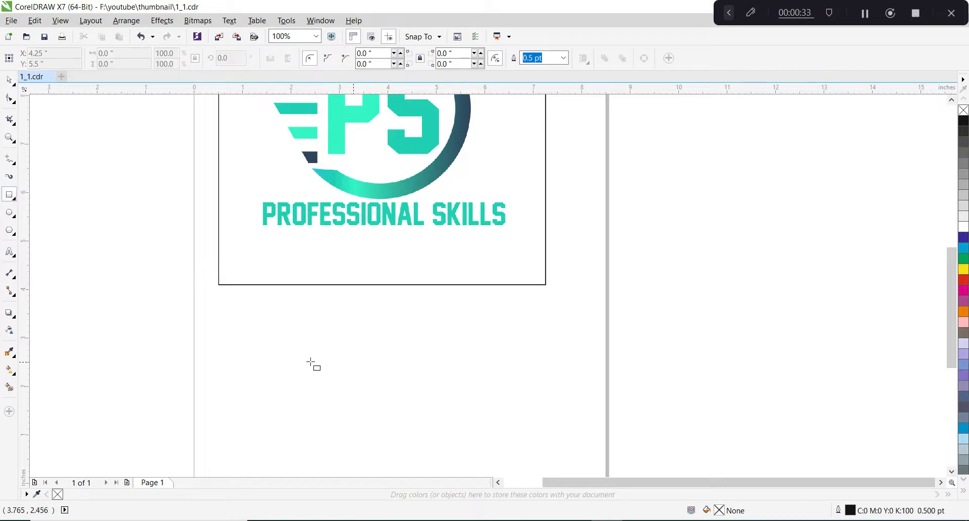
click(10, 252)
click(323, 347)
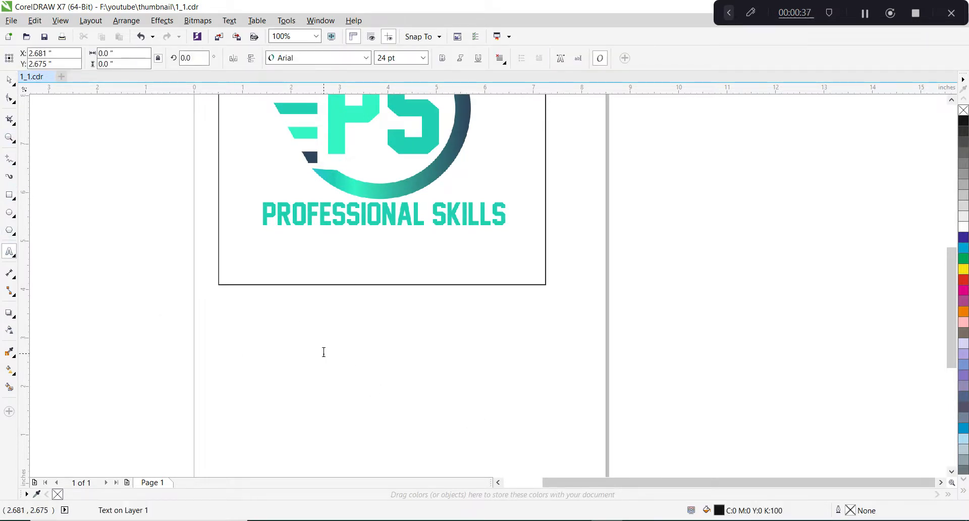
text(HAMMAD)
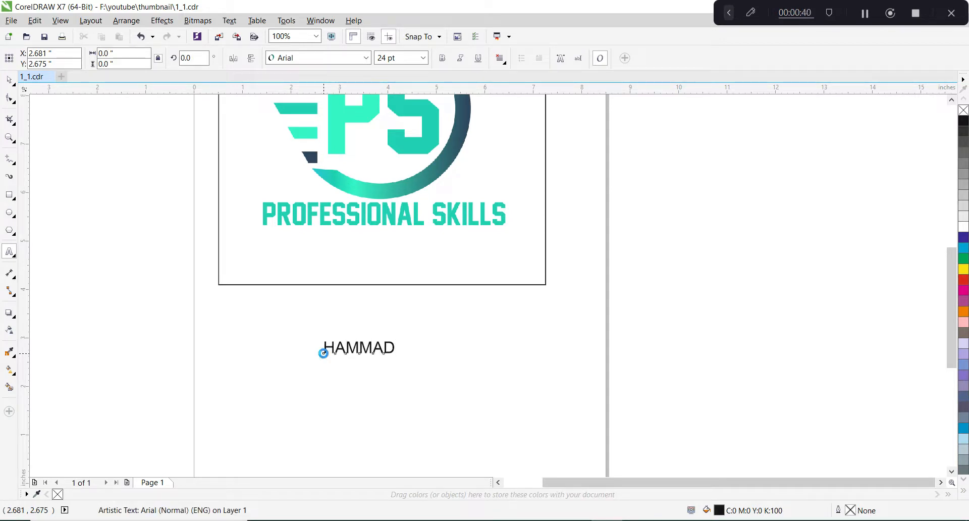
key(ctrl+space)
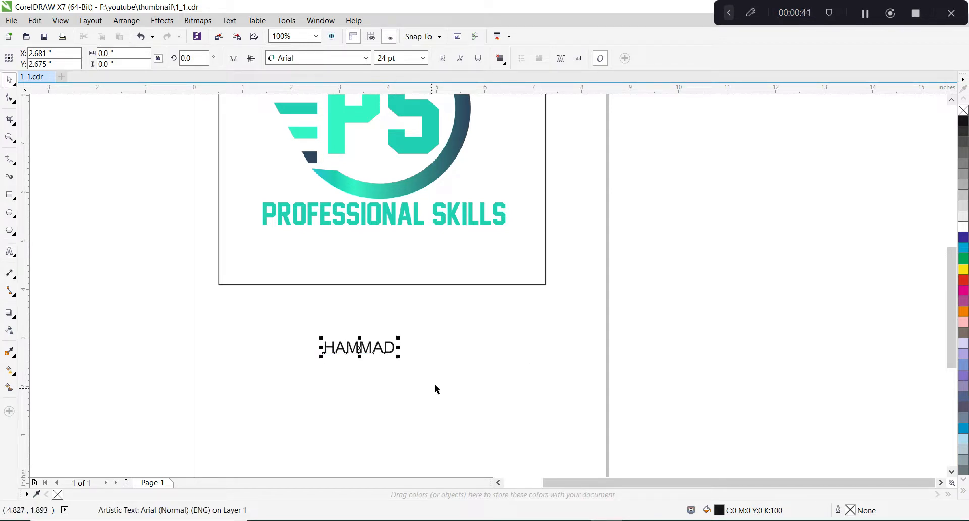
Set the name text's font to Impact and enlarge it to about 122 pt beneath the logo frame.
drag(398, 357, 631, 444)
drag(515, 358, 430, 353)
click(329, 60)
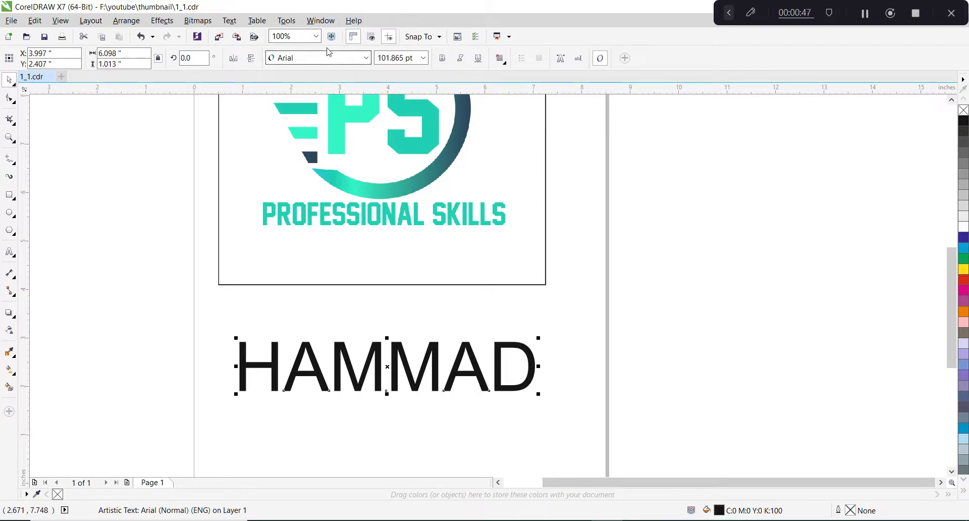
text(Impact)
key(Return)
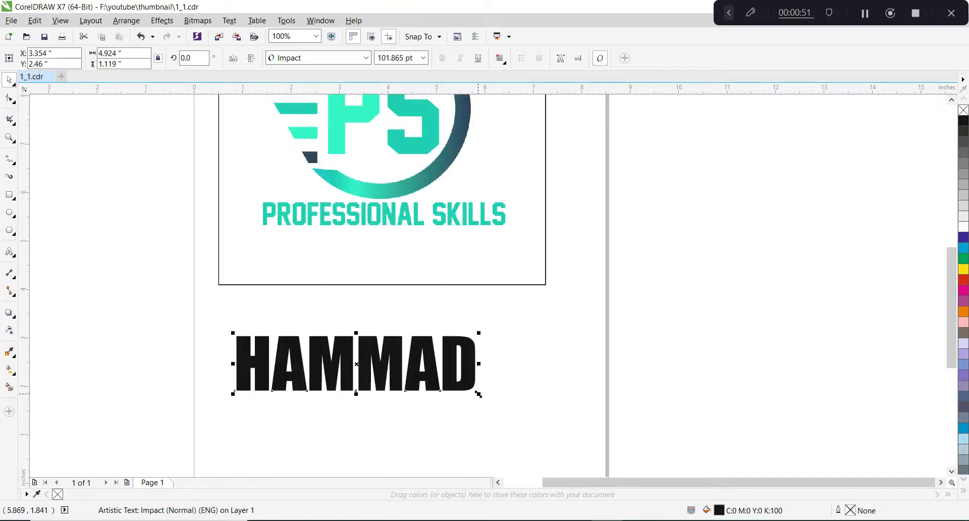
drag(480, 394, 530, 408)
click(651, 373)
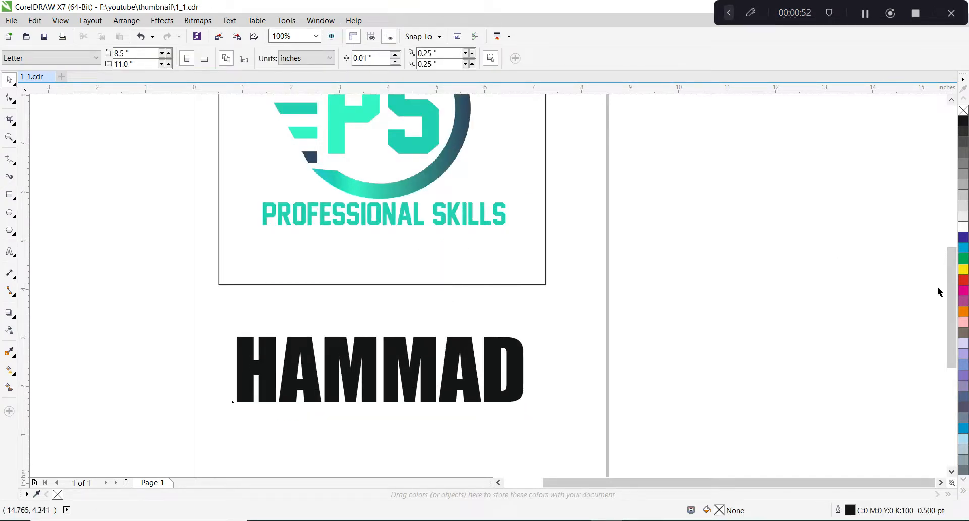
Fill the name text with cyan (C:100 M:0 Y:0 K:0).
click(963, 249)
click(476, 358)
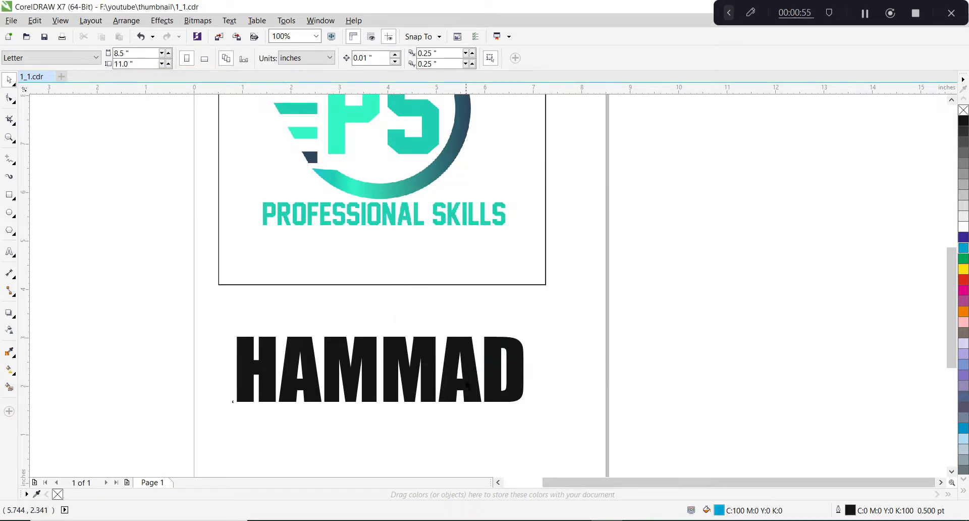
click(477, 359)
click(963, 247)
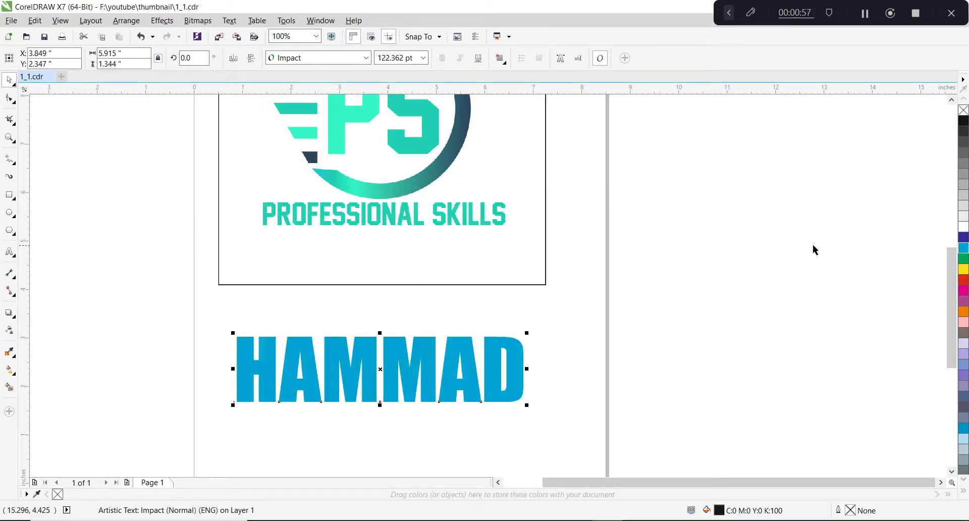
Apply a drop shadow to the cyan name text, offset about 0.134 inches to the right and 0.261 inches down.
scroll(305, 254, down, 3)
scroll(309, 303, up, 3)
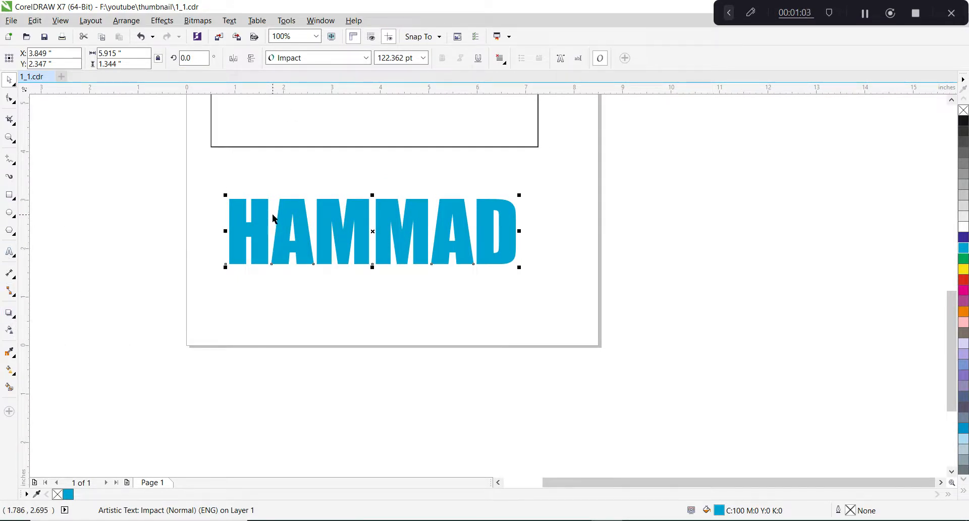
click(9, 312)
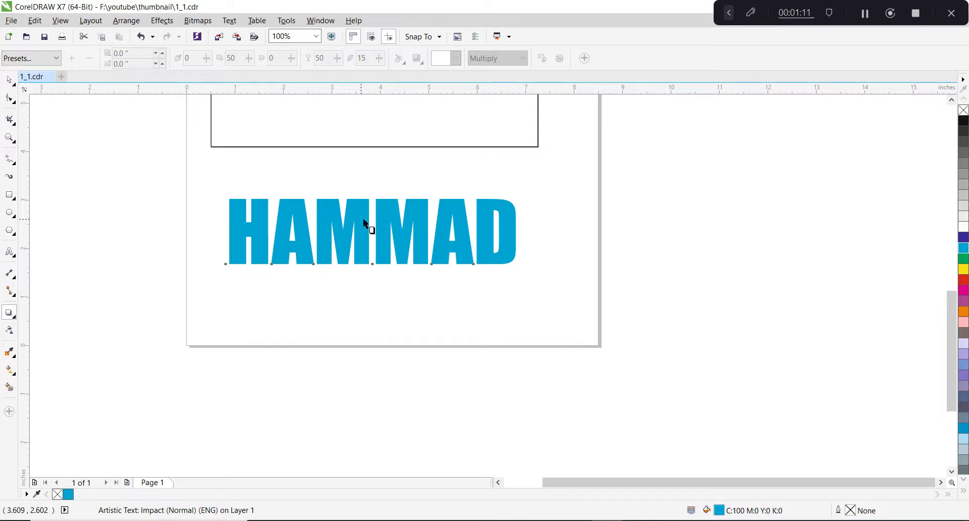
drag(372, 230, 387, 272)
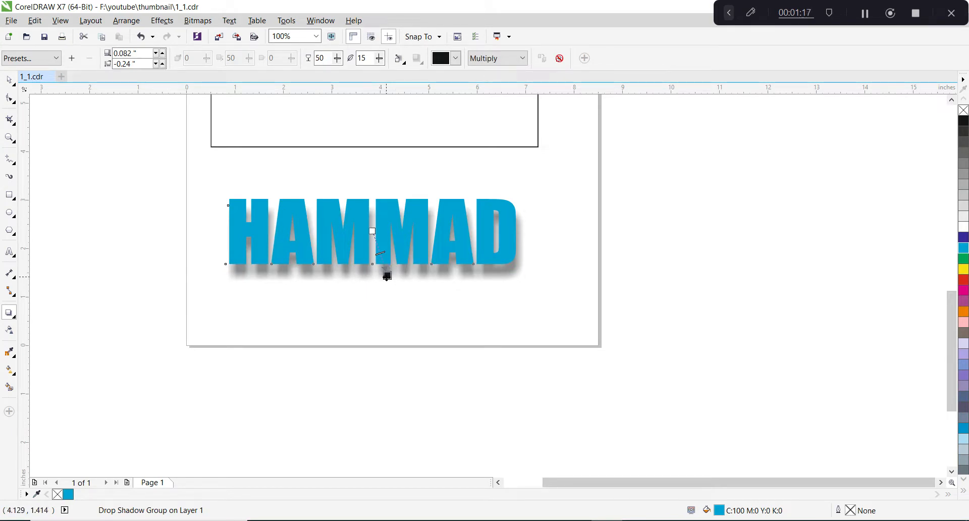
drag(387, 273, 395, 277)
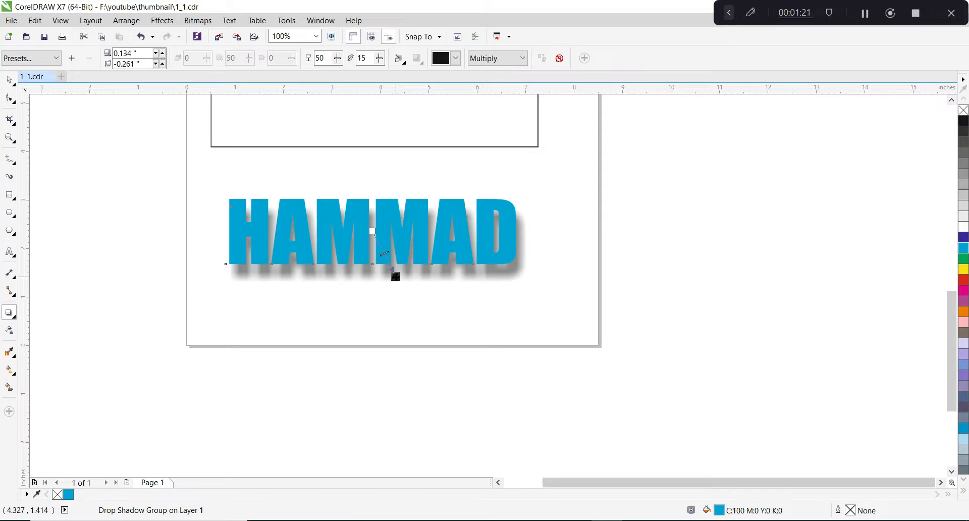
Try drop shadow opacities of 80 and 20 on the name text.
double_click(328, 58)
text(8)
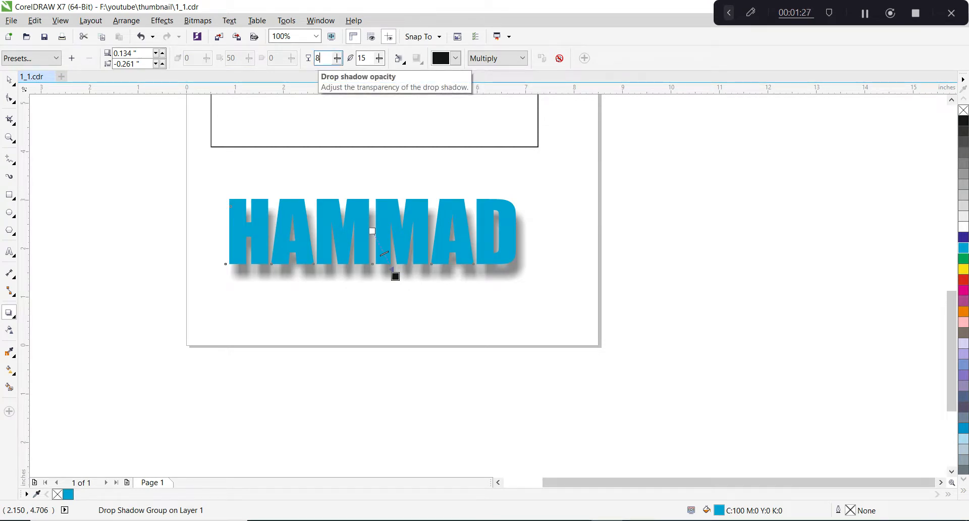
text(0)
key(Return)
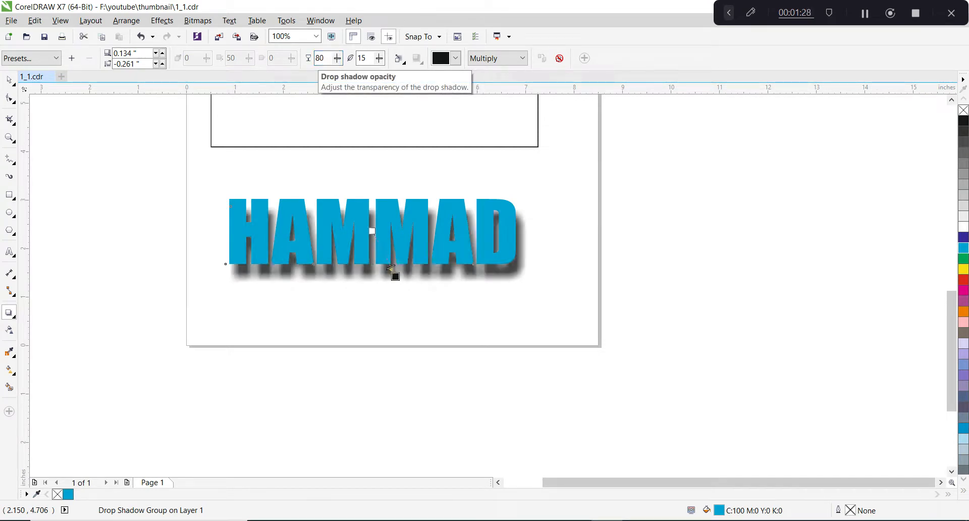
double_click(321, 58)
text(2)
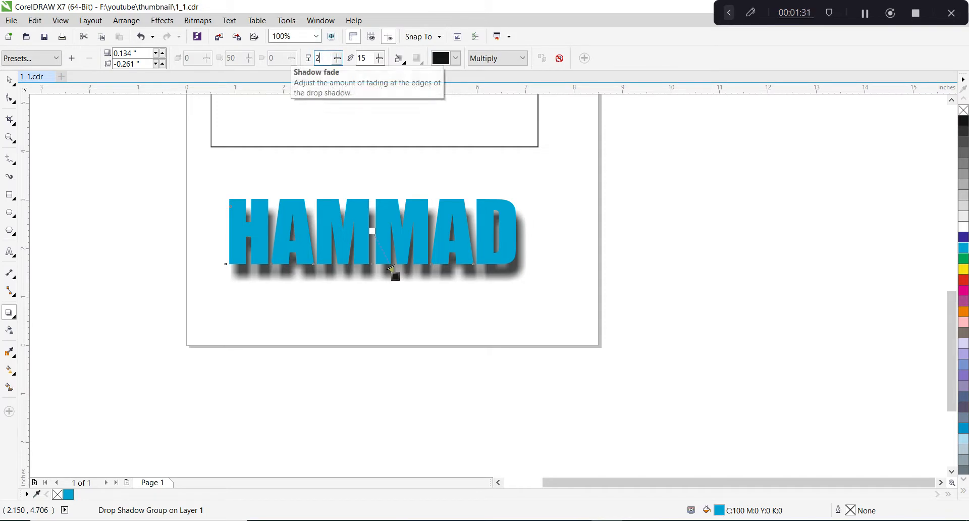
text(0)
key(Return)
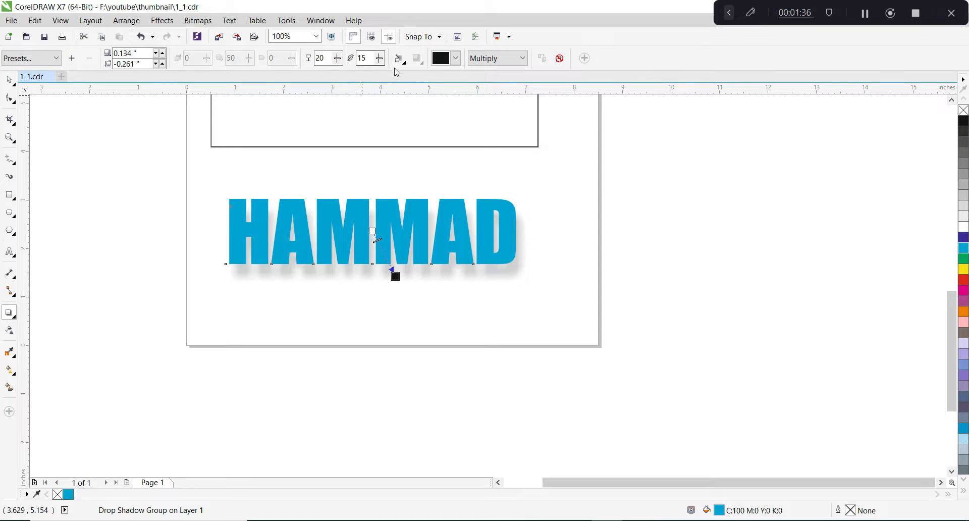
Change the drop shadow's colour to cyan and set its opacity to 50.
click(445, 65)
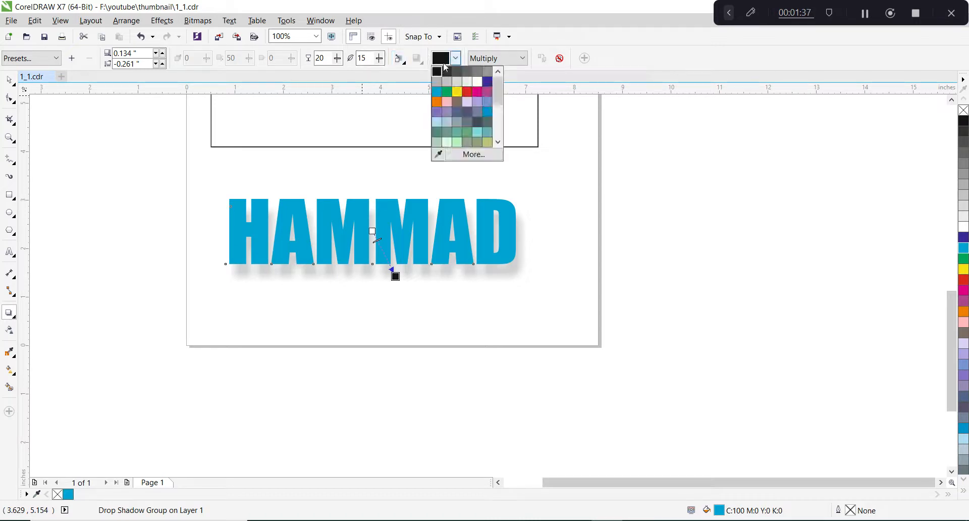
click(437, 91)
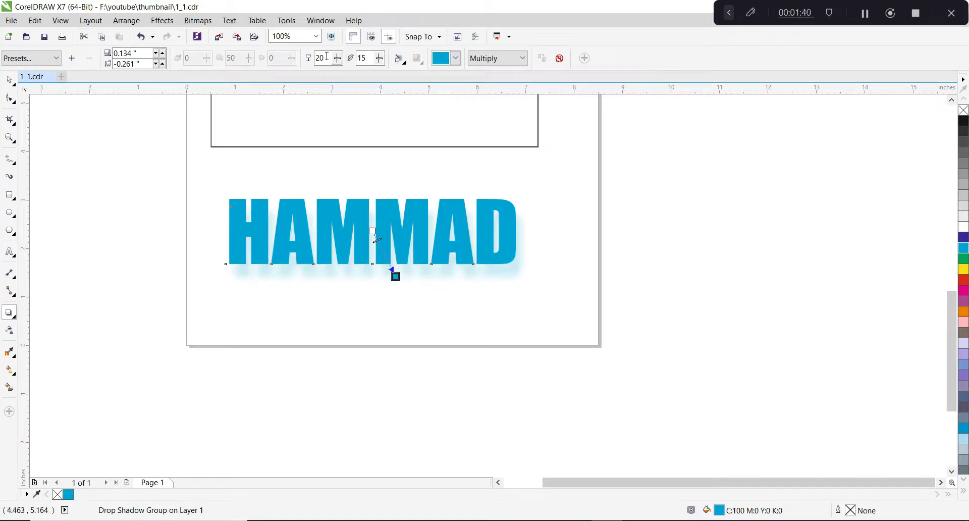
double_click(322, 58)
text(50)
key(Return)
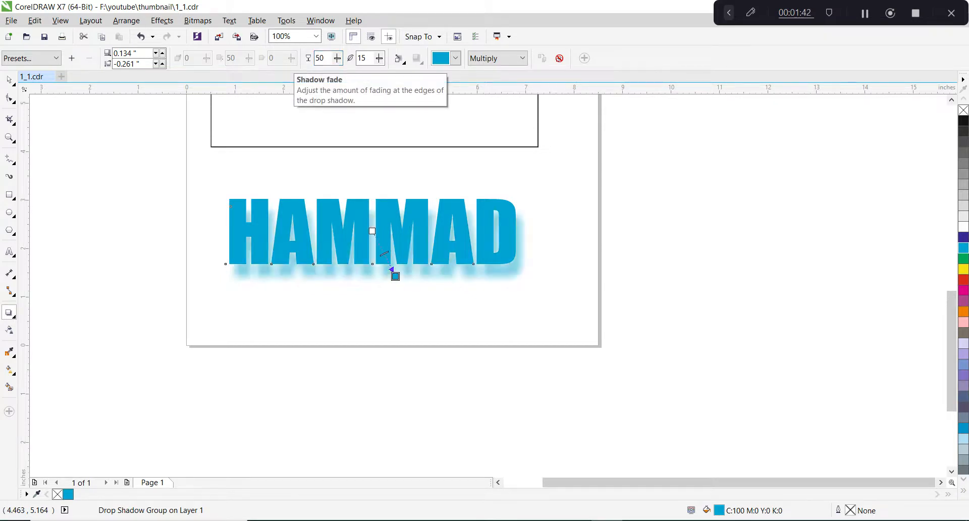
scroll(411, 277, up, 1)
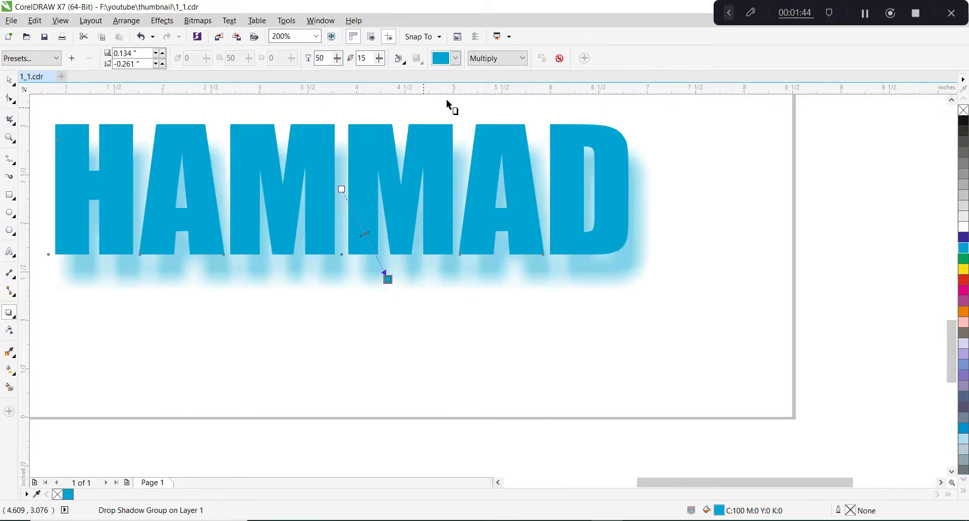
scroll(476, 290, down, 1)
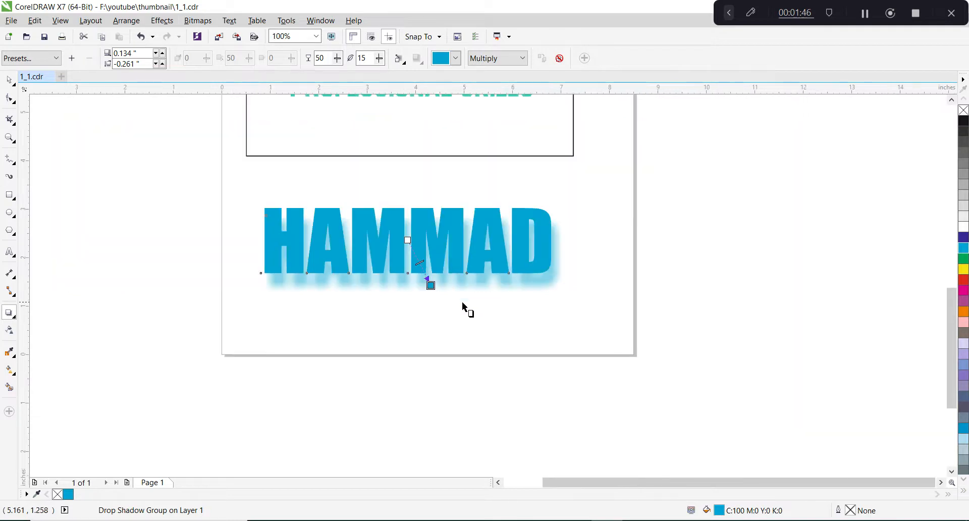
Place a copy of the cyan name text, without the shadow, directly below the original.
click(458, 302)
click(381, 284)
click(17, 319)
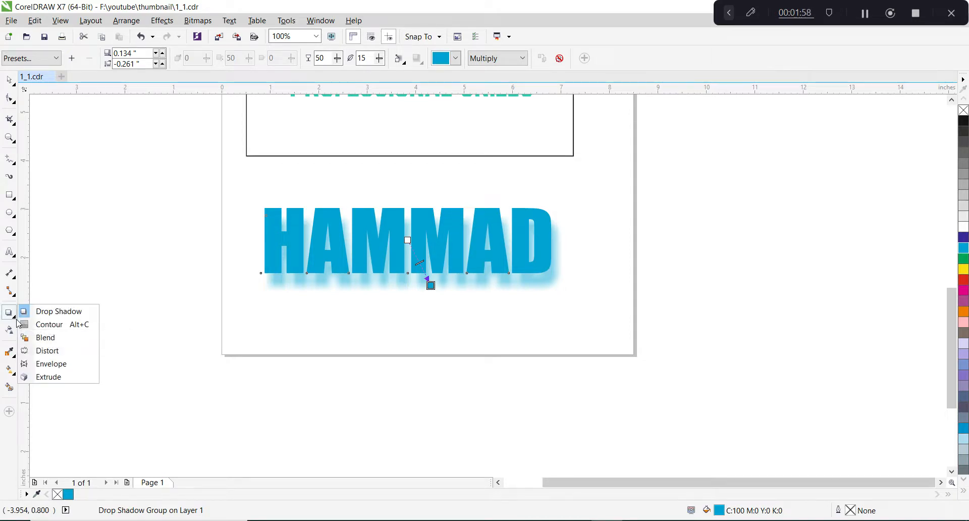
key(space)
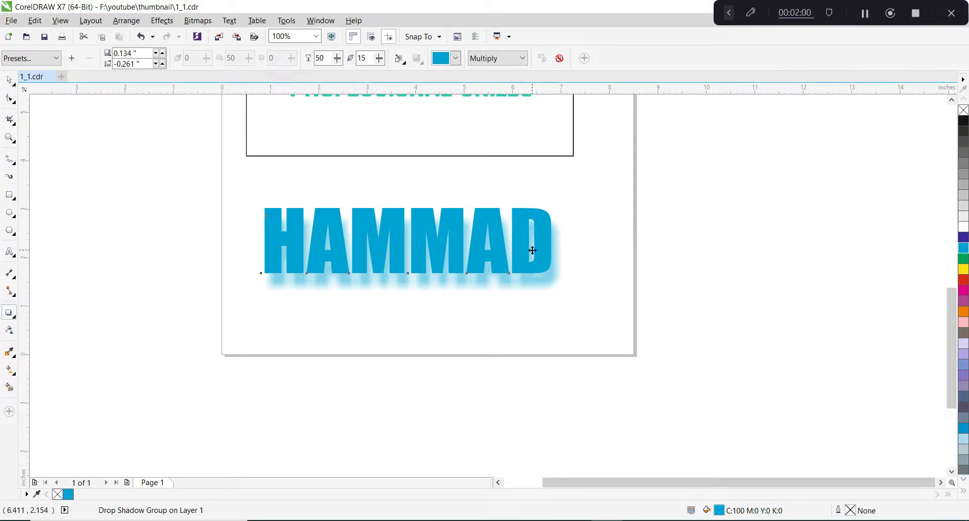
drag(521, 234, 542, 335)
key(ctrl+z)
click(589, 224)
right_click(543, 335)
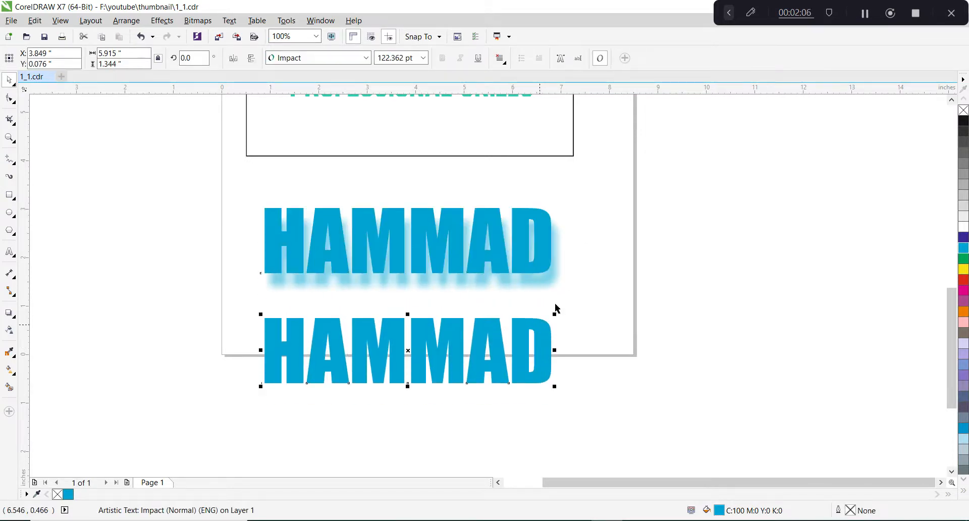
click(591, 286)
Apply a one-step outside contour with a yellow fill to the lower copy of the name text.
scroll(372, 349, down, 2)
scroll(373, 341, up, 2)
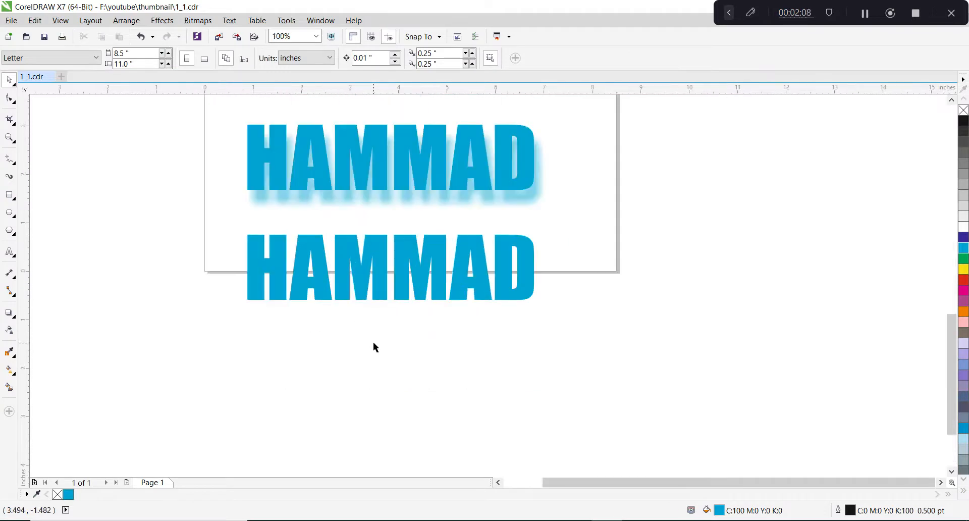
click(15, 318)
click(54, 320)
click(278, 255)
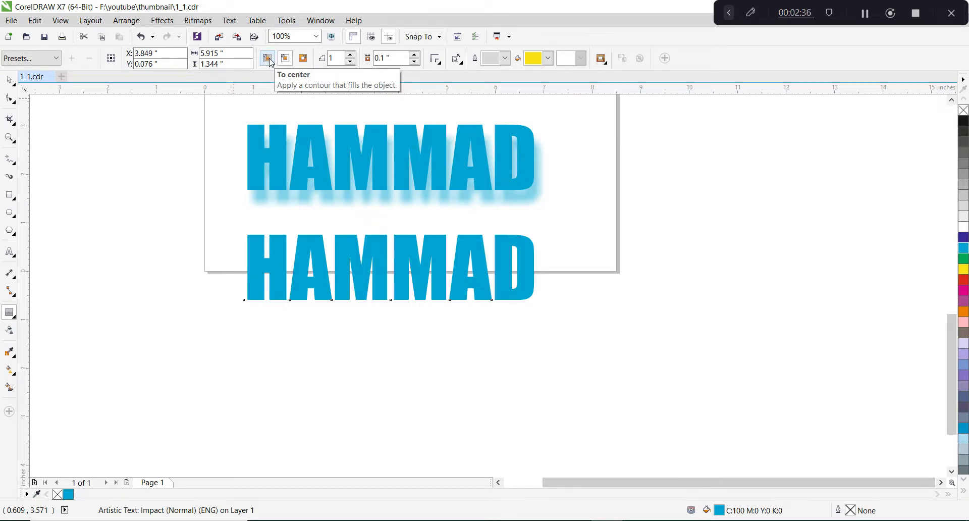
click(303, 58)
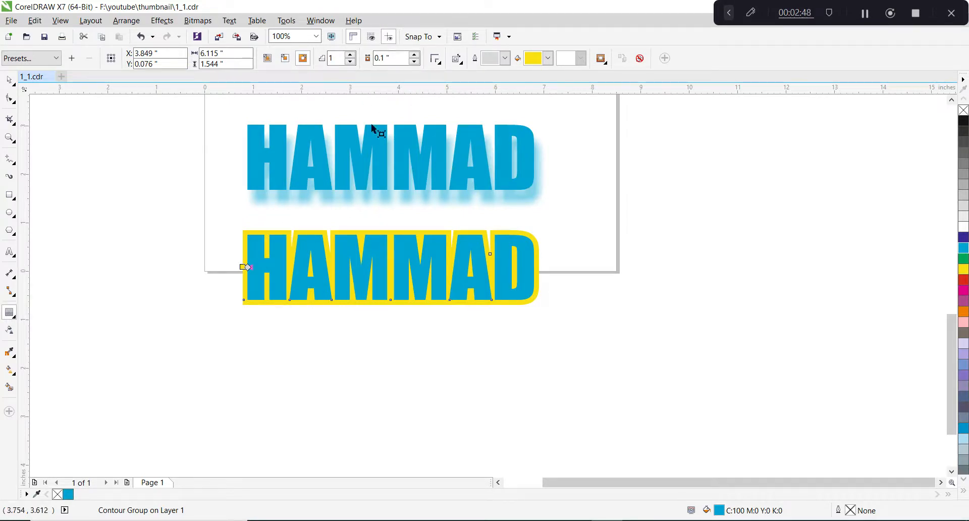
Set the contour offset of the lower name text to 0.01 inches.
drag(397, 60, 363, 53)
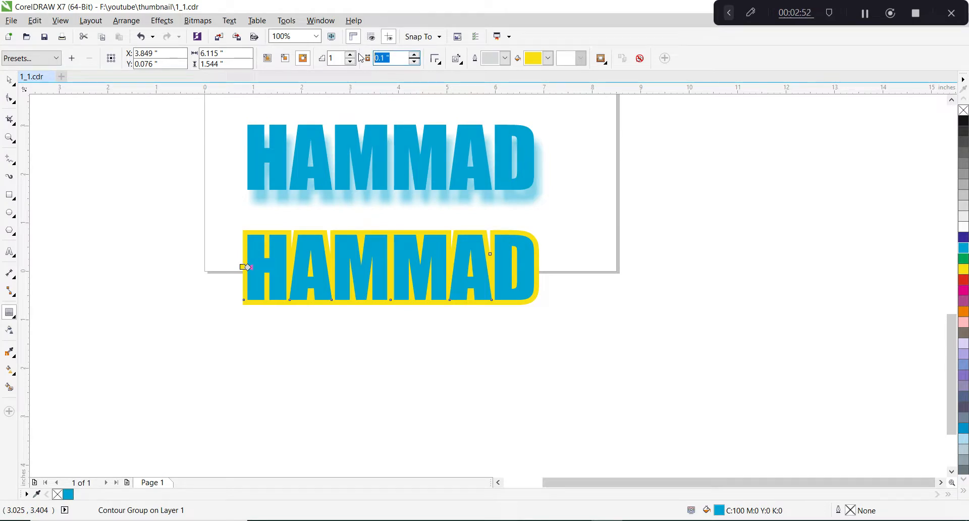
text(0.01)
key(Return)
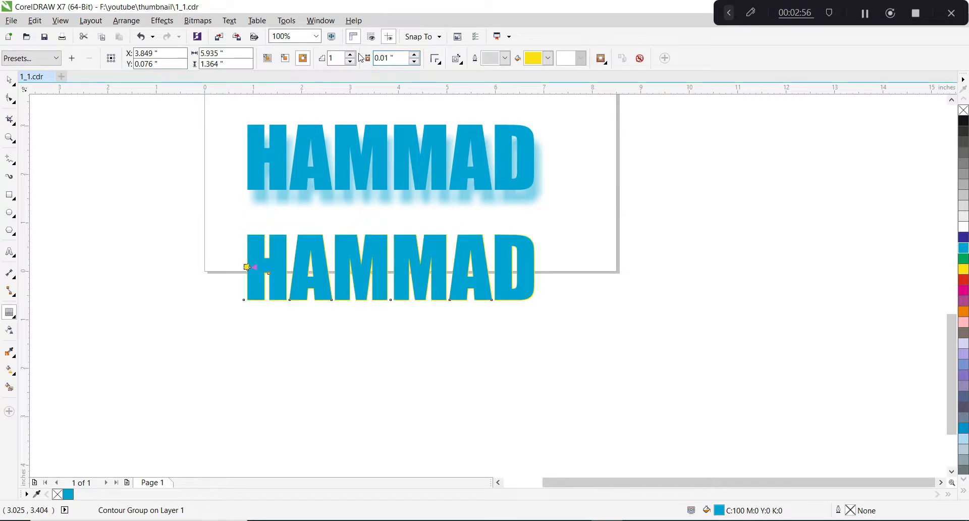
scroll(288, 286, up, 3)
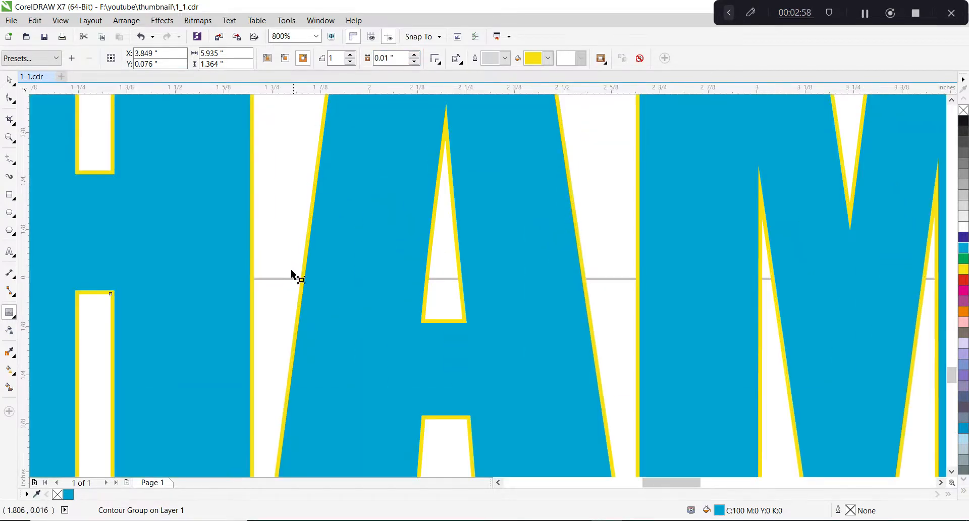
Set the contour offset of the lower name text to 0.2 inches.
scroll(357, 274, down, 2)
click(388, 60)
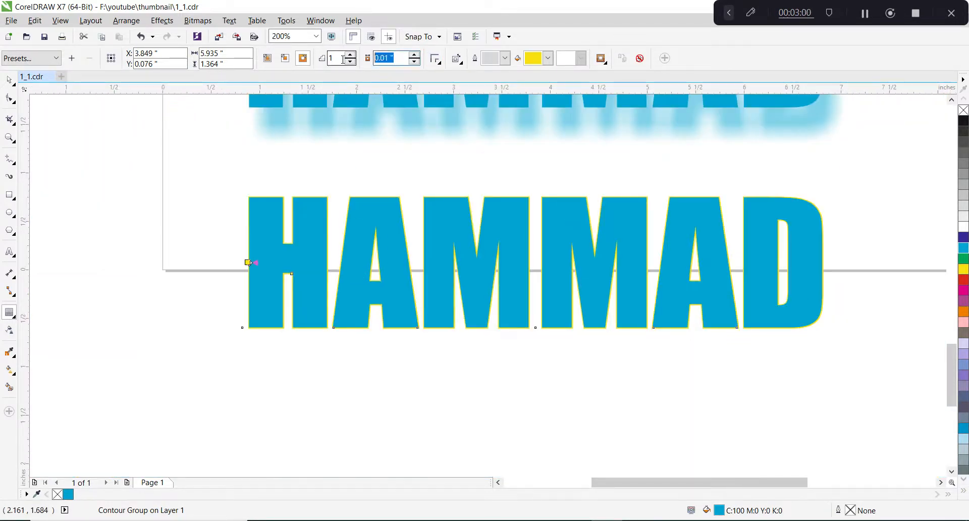
text(.2)
key(Return)
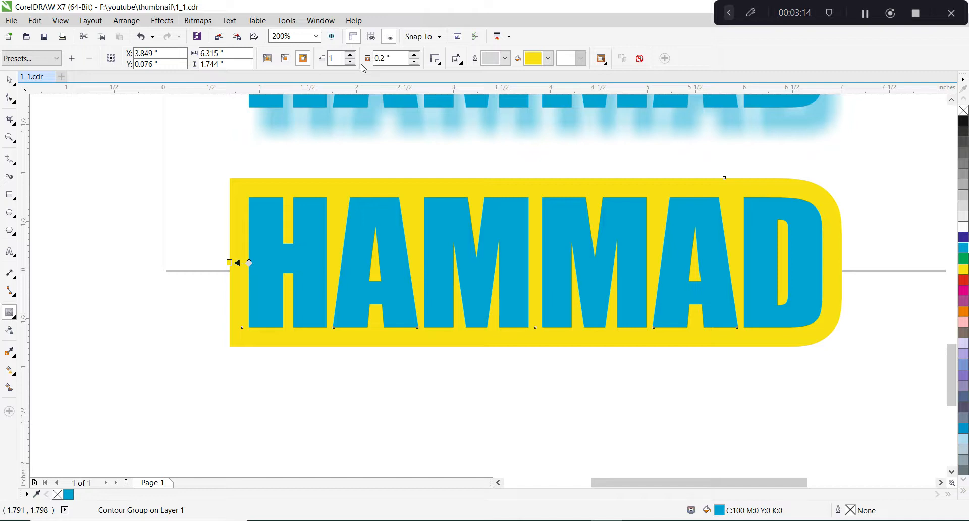
Reduce the contour offset of the lower name text to 0.1 inches.
click(386, 58)
text(0.1)
key(Return)
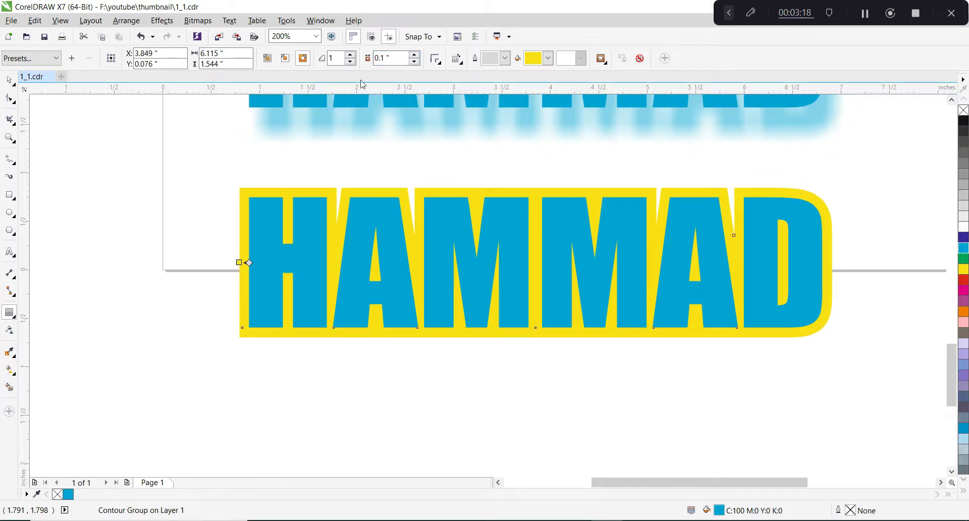
Raise the number of contour steps around the lower name text to 4 and return it to 1.
click(351, 55)
click(351, 54)
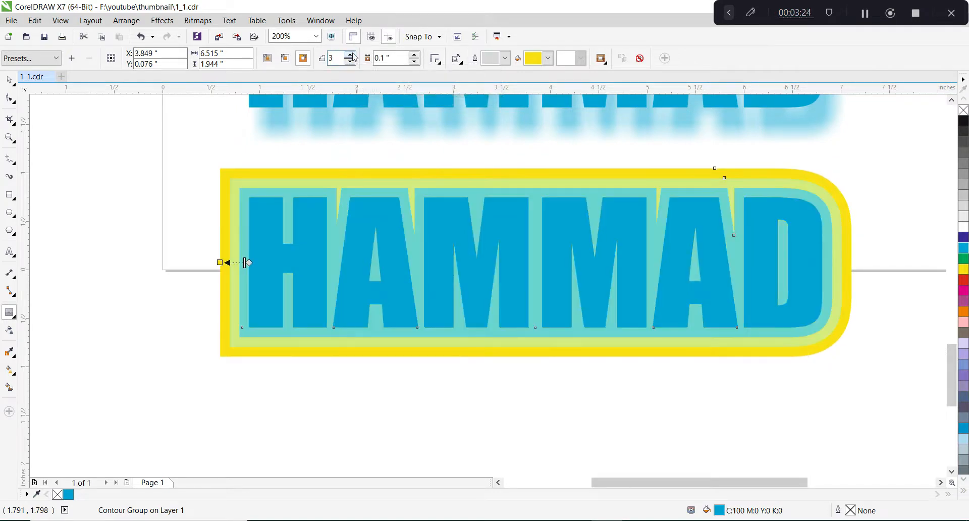
click(352, 54)
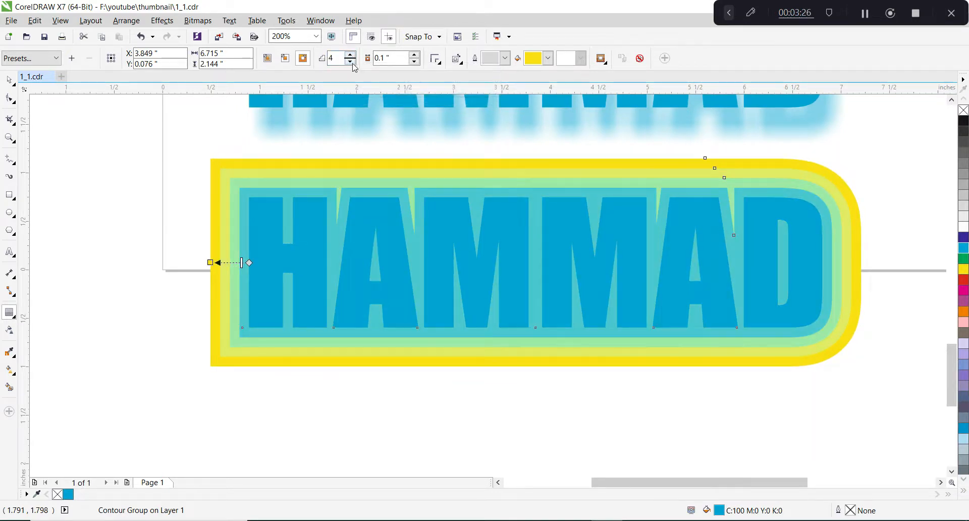
click(353, 63)
click(353, 63)
click(353, 64)
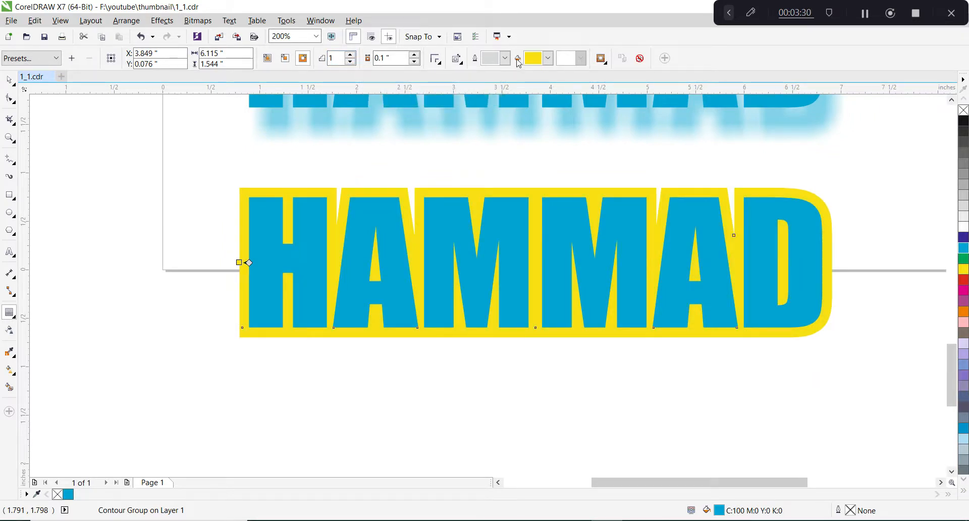
Change the contour fill around the lower name text to green.
click(548, 58)
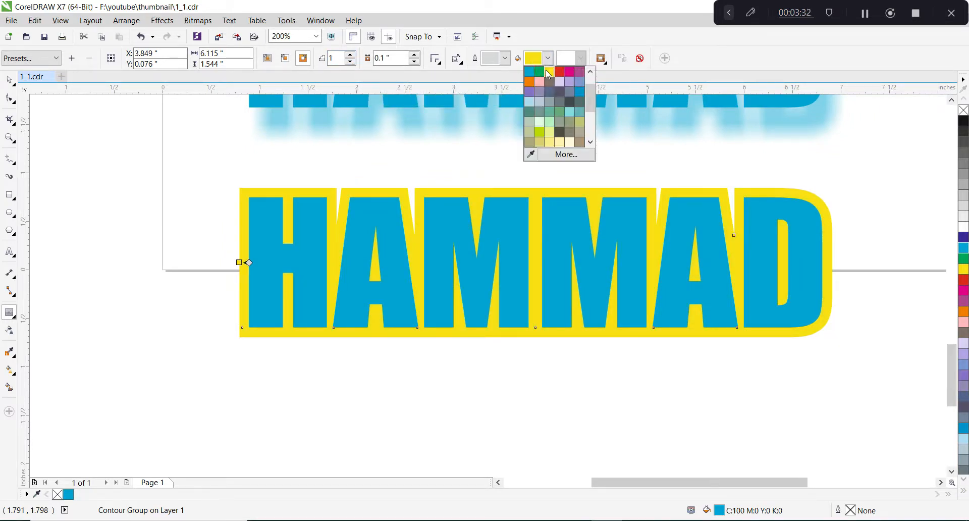
click(539, 71)
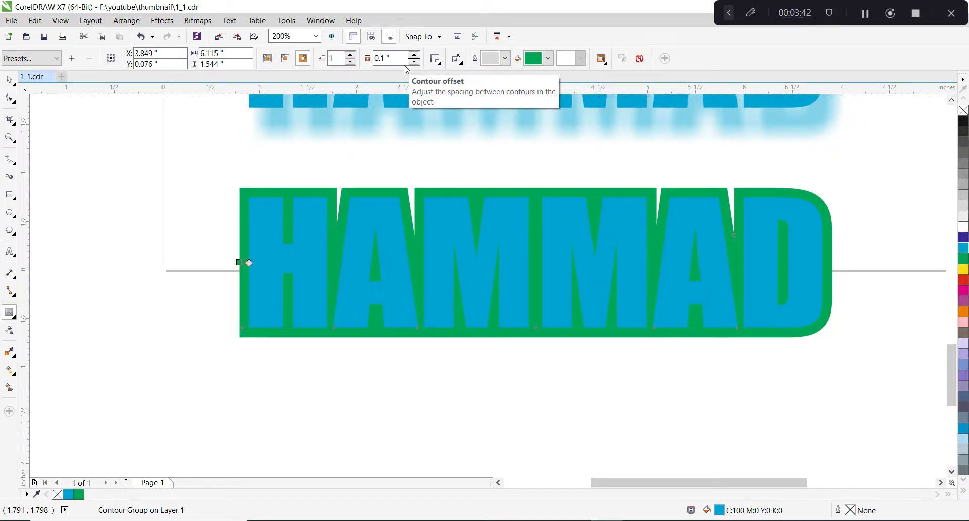
Widen the green contour freehand to an offset of about 0.334 inches.
scroll(242, 261, up, 2)
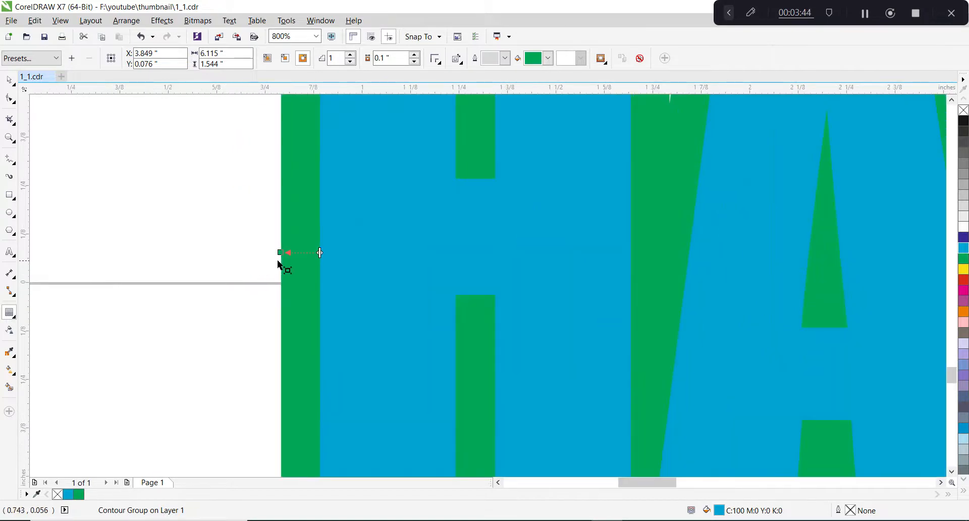
drag(279, 253, 205, 271)
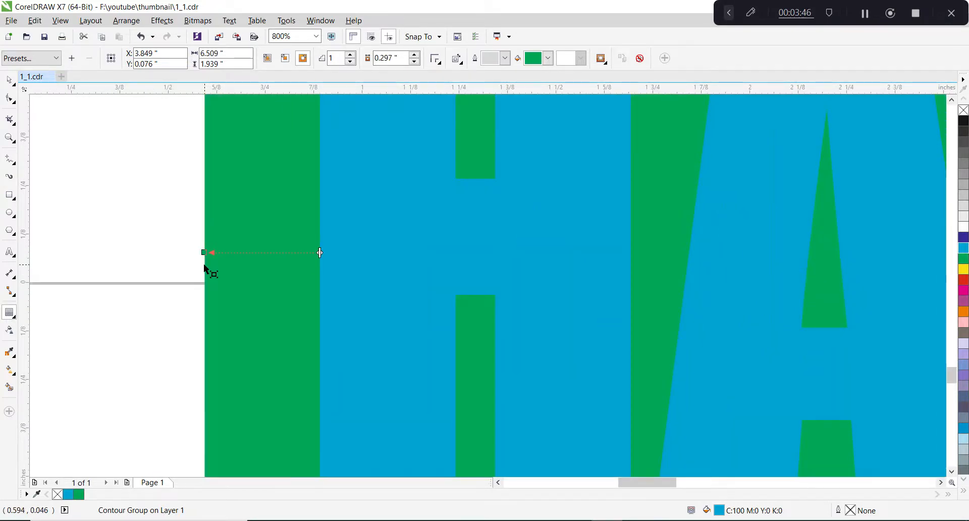
scroll(204, 271, down, 2)
scroll(203, 274, up, 2)
drag(208, 185, 152, 186)
scroll(179, 215, down, 3)
scroll(193, 233, down, 2)
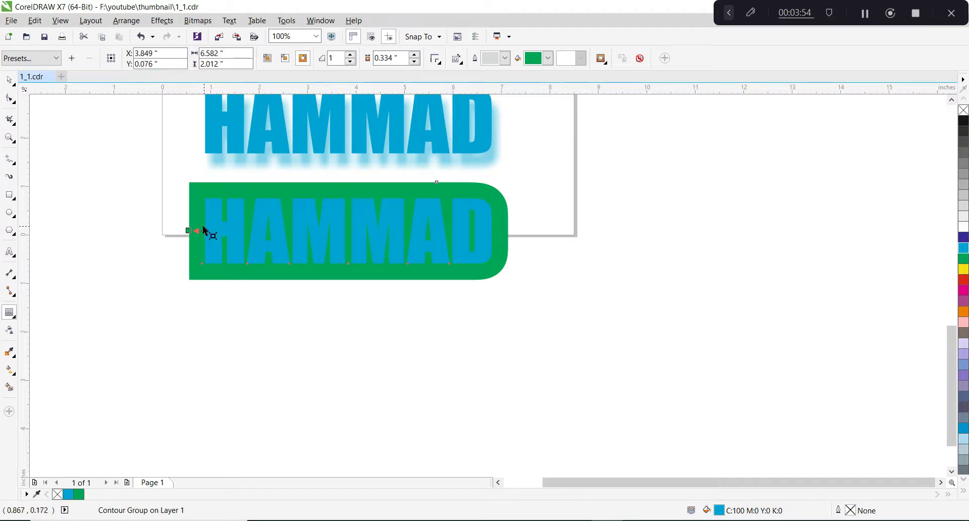
Narrow the green contour freehand to an offset of about 0.128 inches.
scroll(195, 231, up, 1)
drag(218, 231, 209, 230)
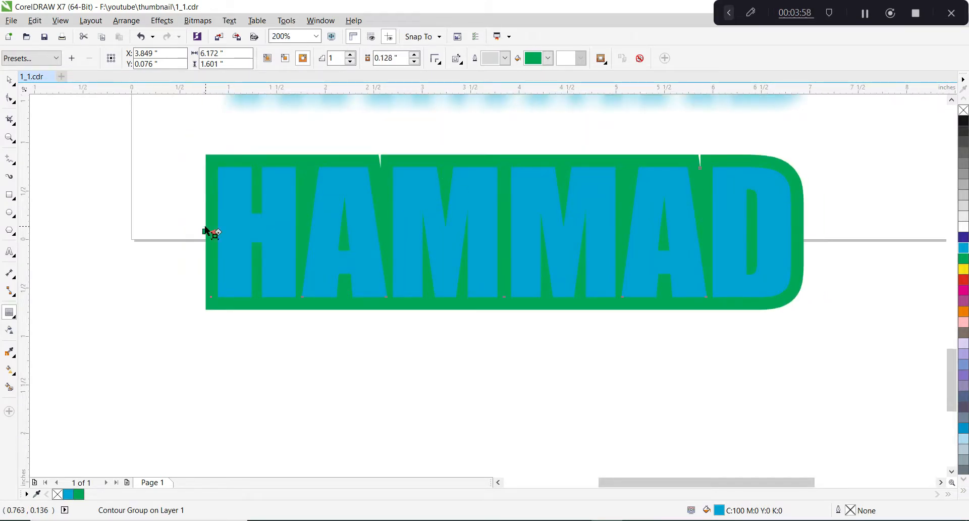
scroll(443, 247, down, 1)
Place a shadowless copy of the cyan name text well below the green-contoured text, centred at about Y -3.76 inches.
key(space)
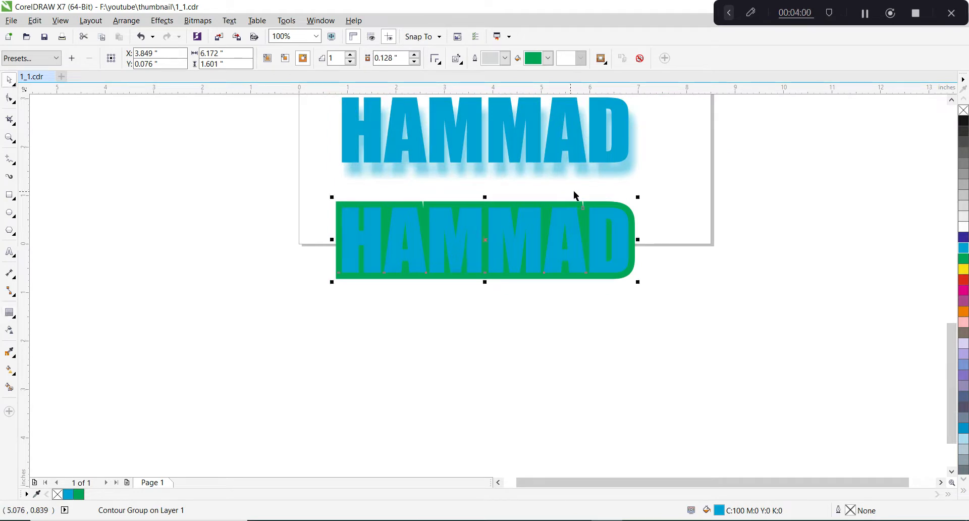
click(592, 129)
drag(592, 123, 581, 329)
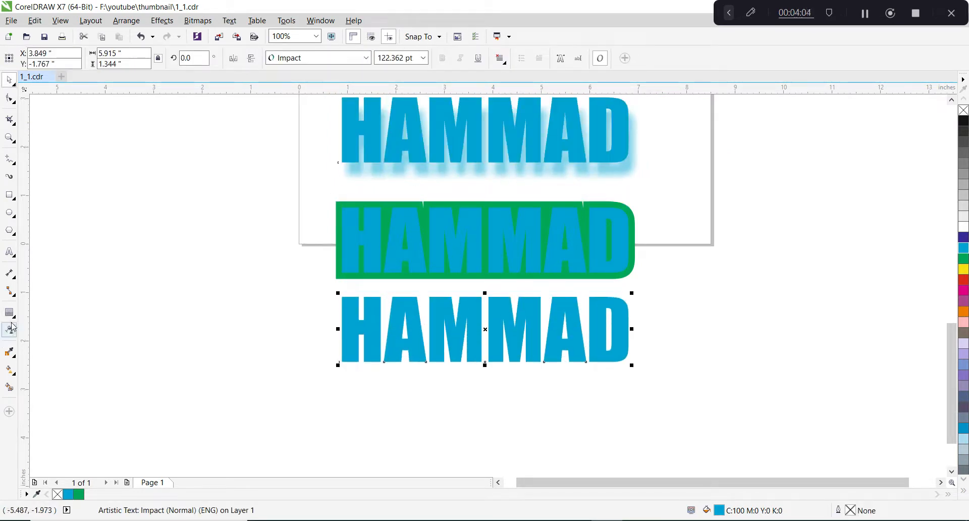
click(13, 327)
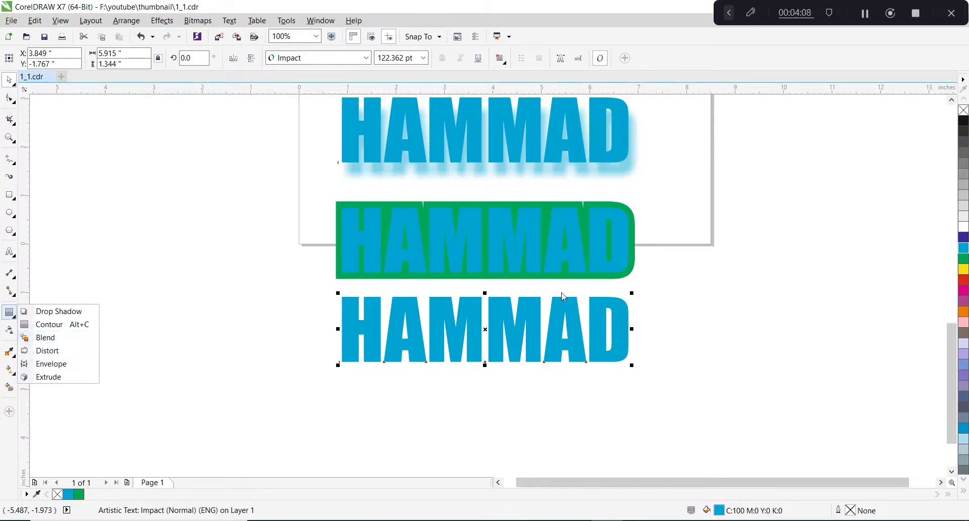
click(616, 287)
click(616, 287)
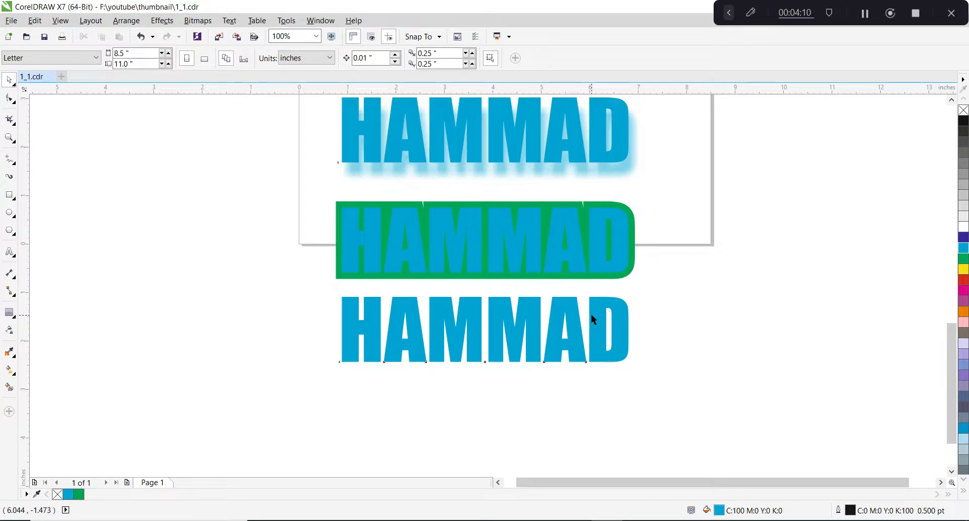
drag(592, 321, 568, 415)
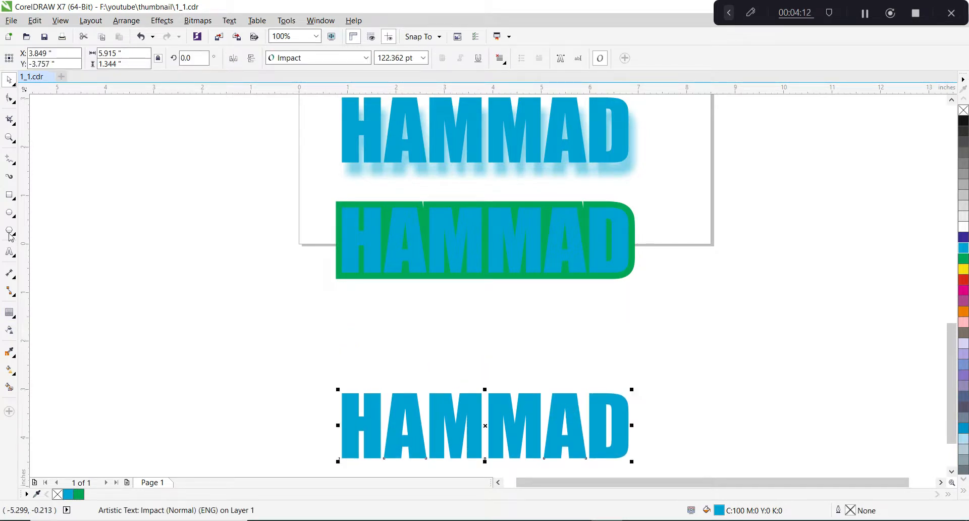
Draw a five-pointed star about 1.46 by 1.39 inches and position it between the two lower name texts, near their first letter.
click(11, 201)
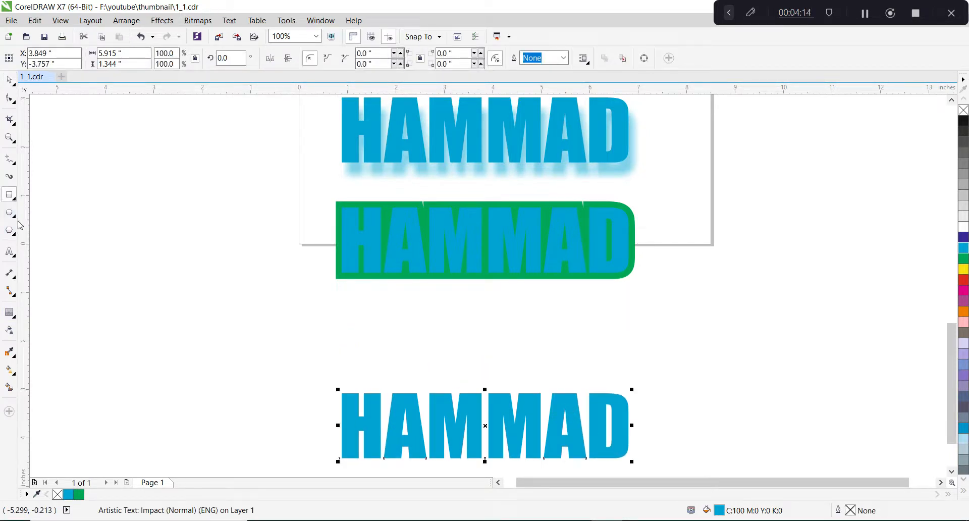
click(14, 217)
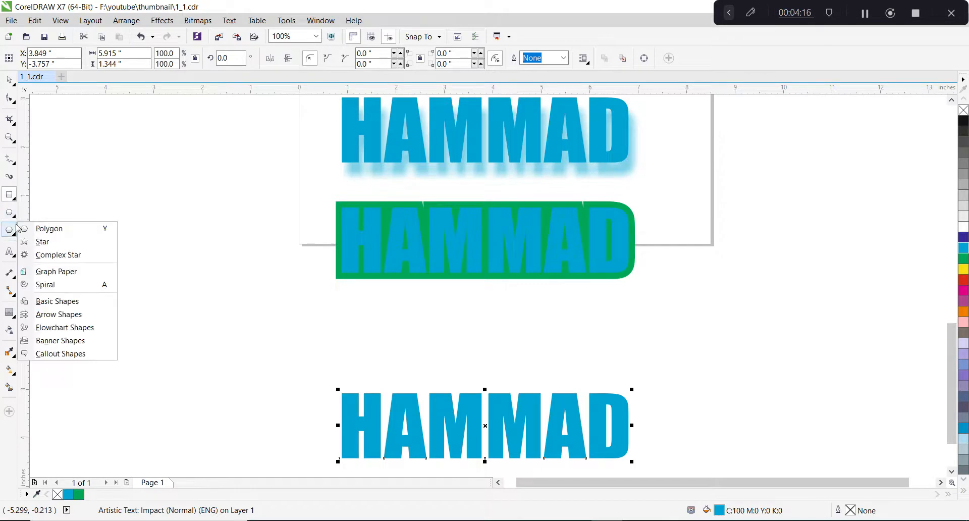
mouse_move(15, 256)
mouse_move(20, 233)
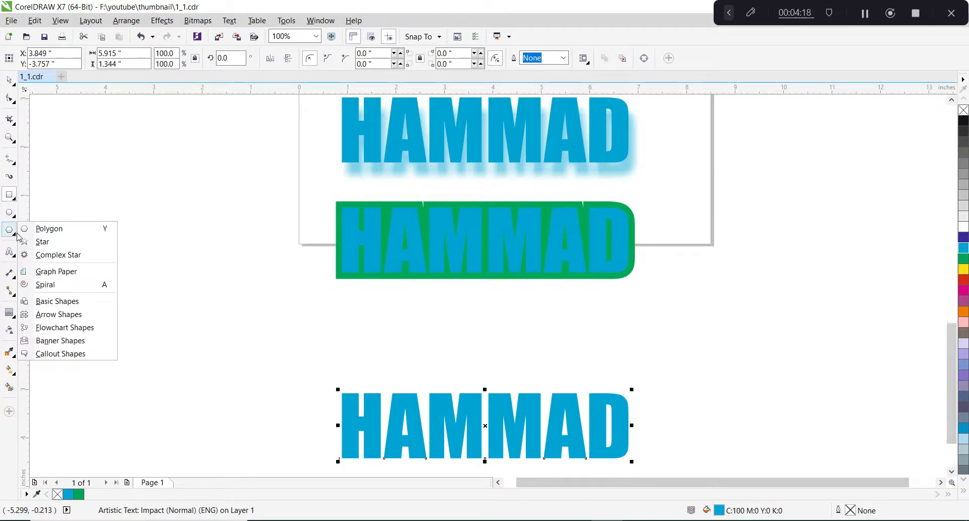
click(45, 240)
drag(351, 313, 422, 382)
key(space)
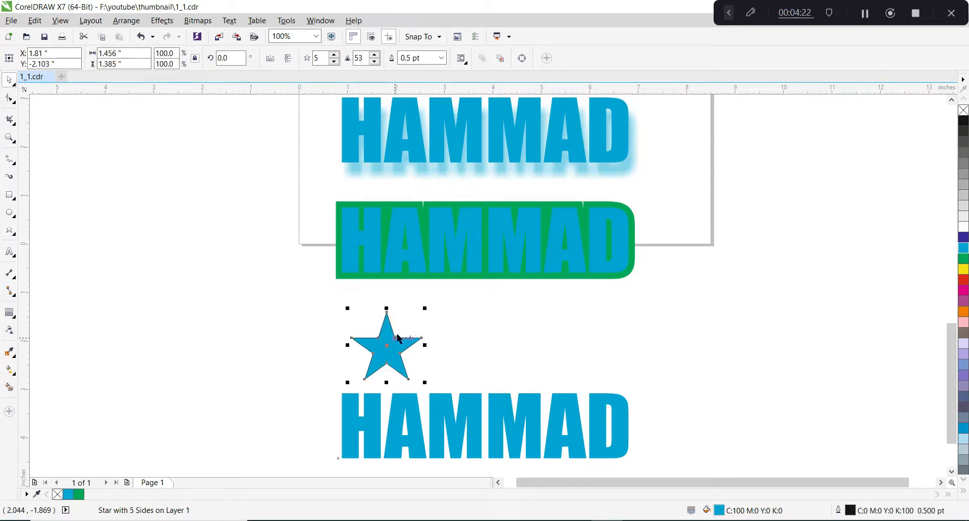
drag(392, 333, 371, 321)
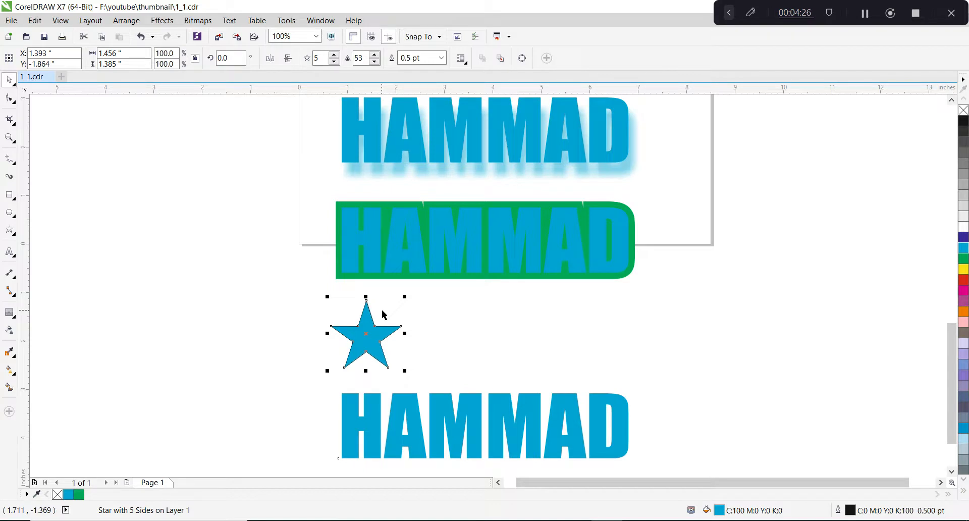
Place a copy of the star at about X 8.7 inches, beyond the end of the texts, and set its height to 0.5 inches.
drag(375, 327, 729, 328)
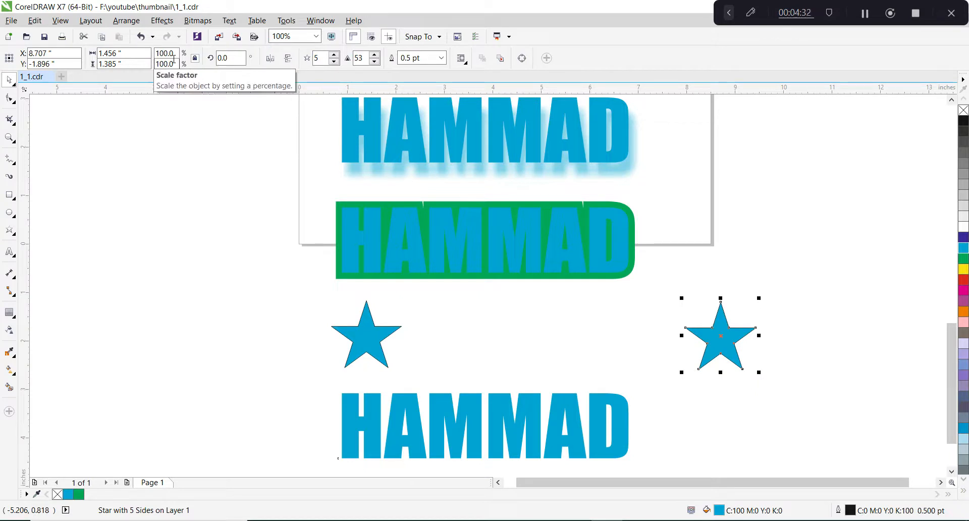
double_click(130, 65)
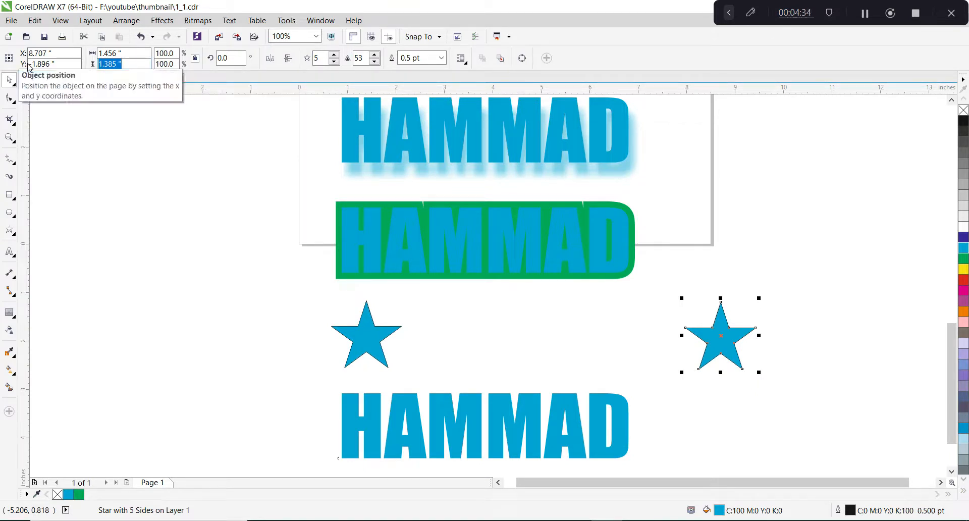
text(0.5)
key(Return)
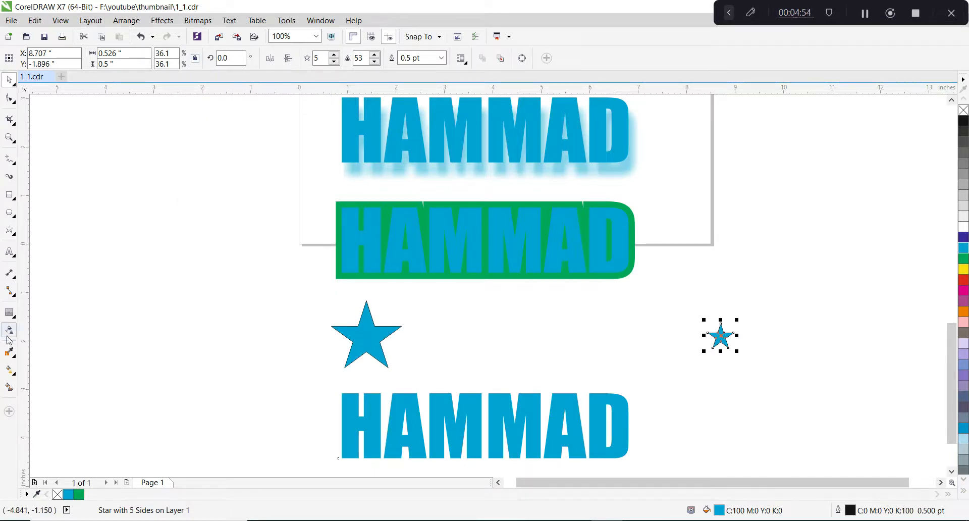
click(9, 313)
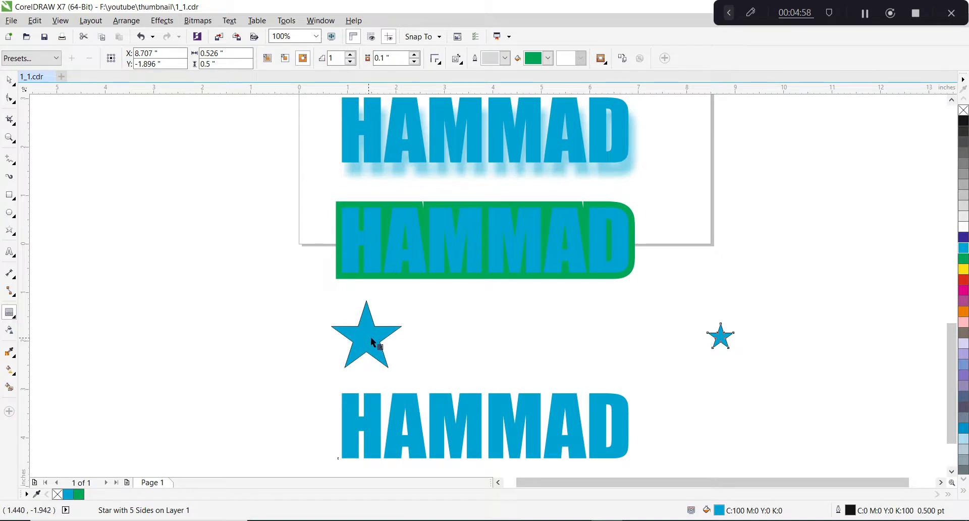
drag(709, 336, 599, 337)
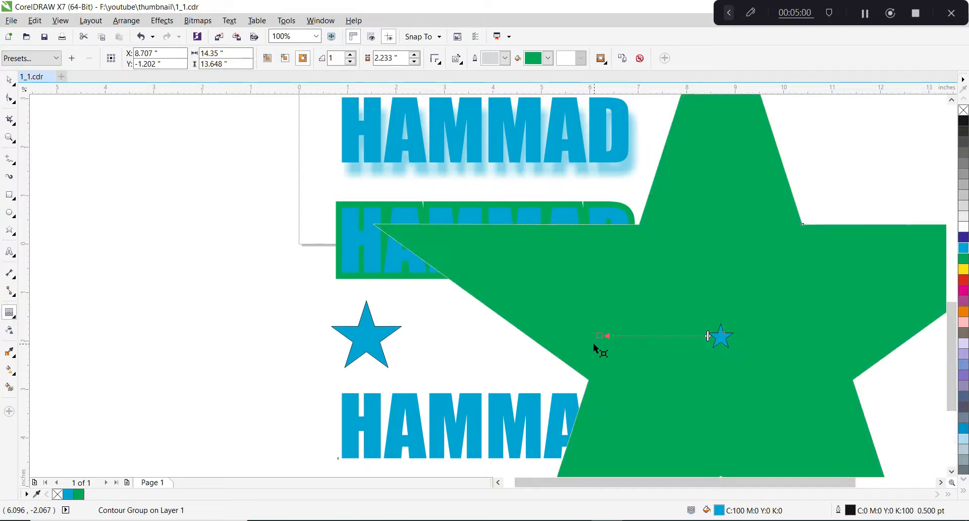
key(ctrl+z)
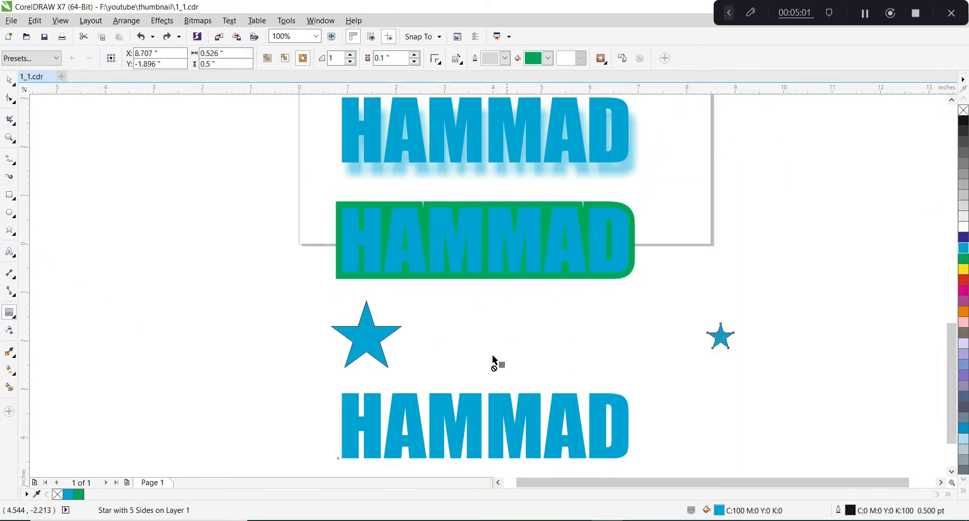
Blend the large star into the small star with 20 steps.
click(17, 320)
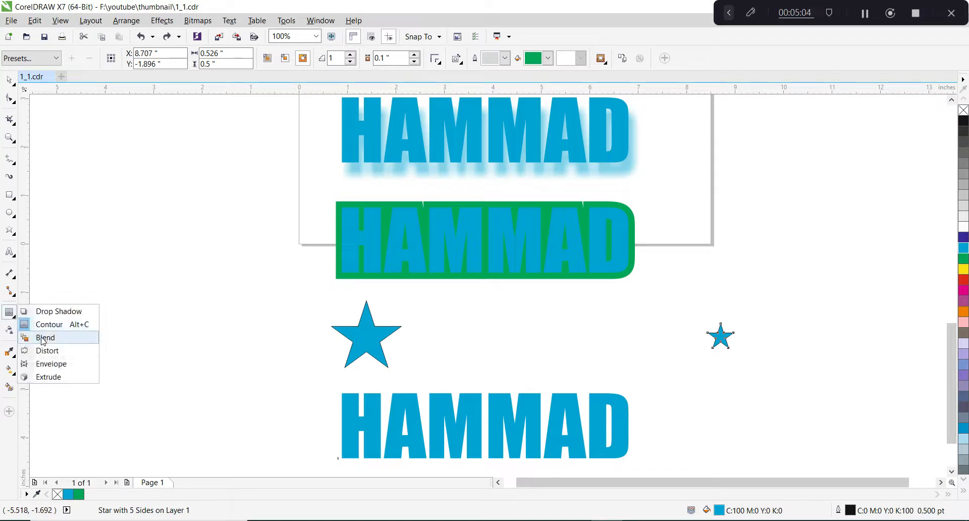
click(45, 337)
click(367, 335)
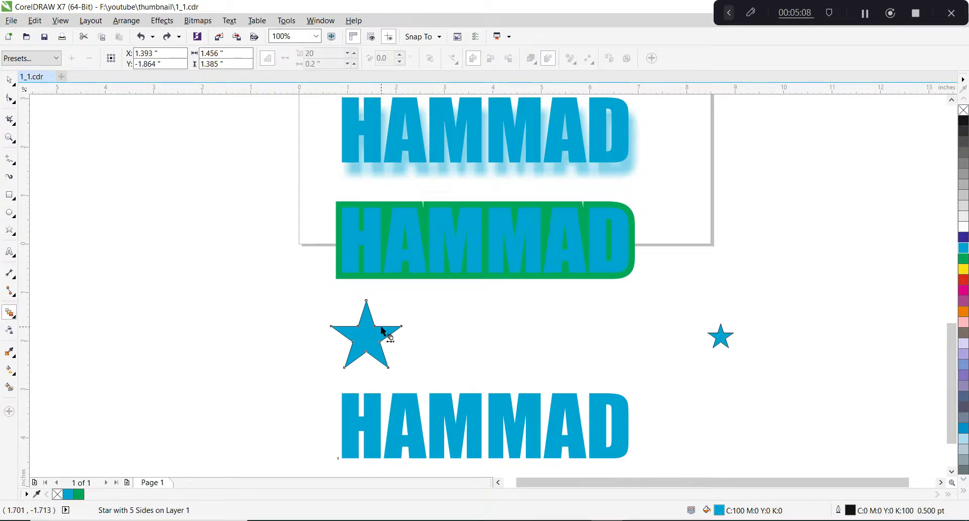
drag(380, 336, 722, 343)
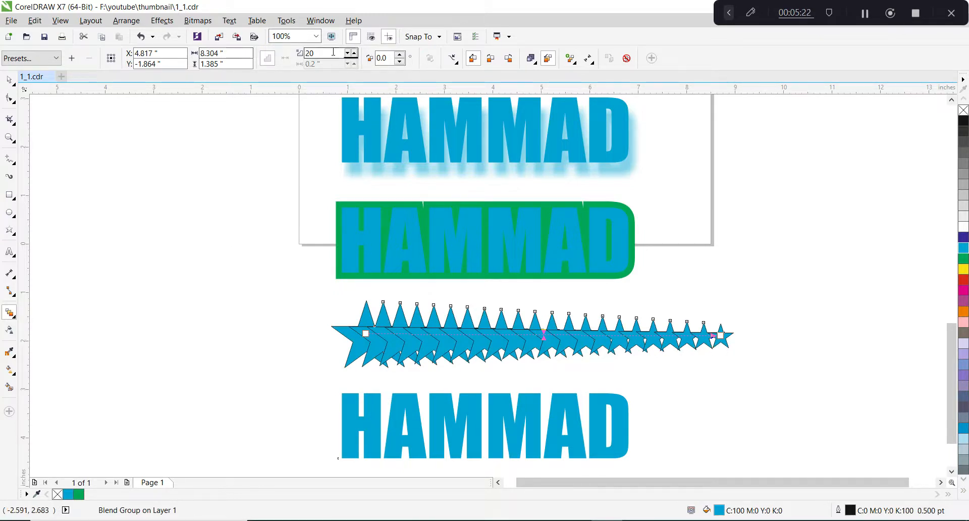
Reduce the number of steps in the star blend to 10.
drag(331, 52, 305, 52)
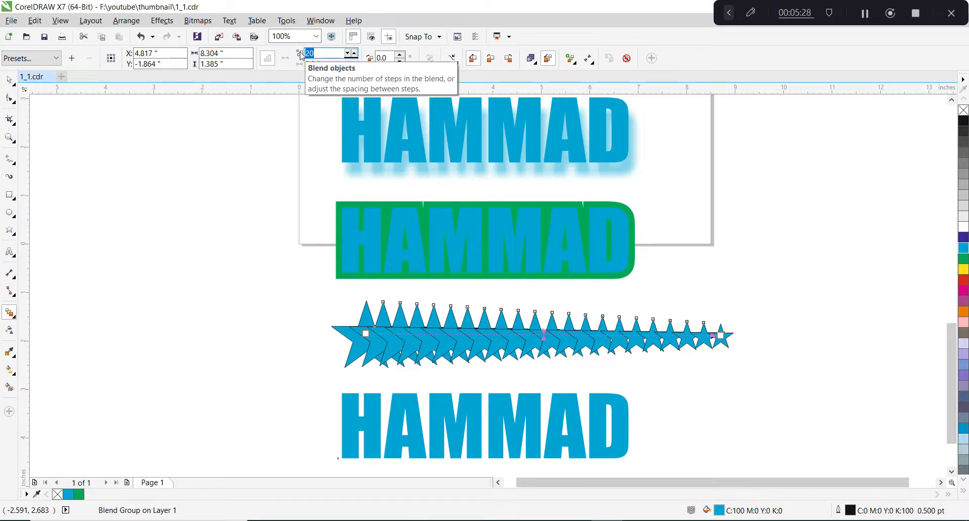
text(10)
key(Return)
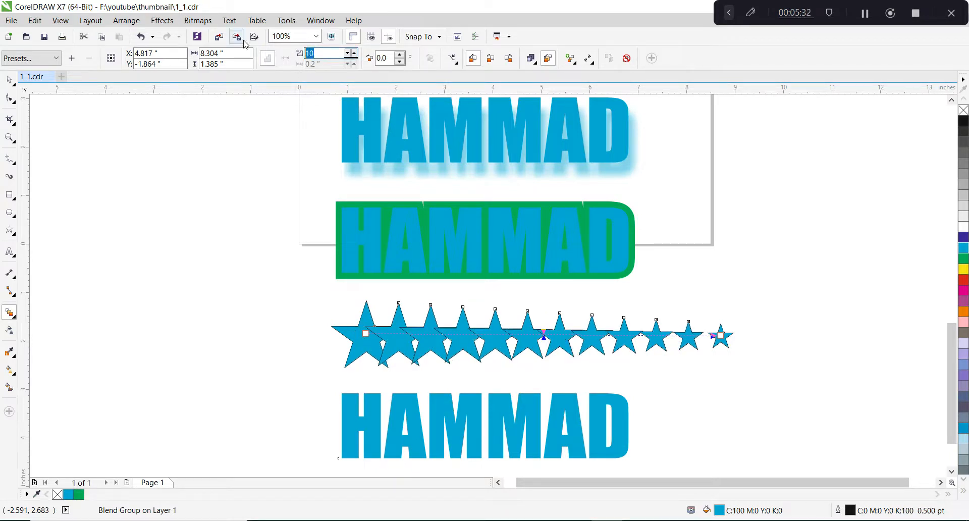
Set the number of steps in the star blend to 5.
text(5)
key(Return)
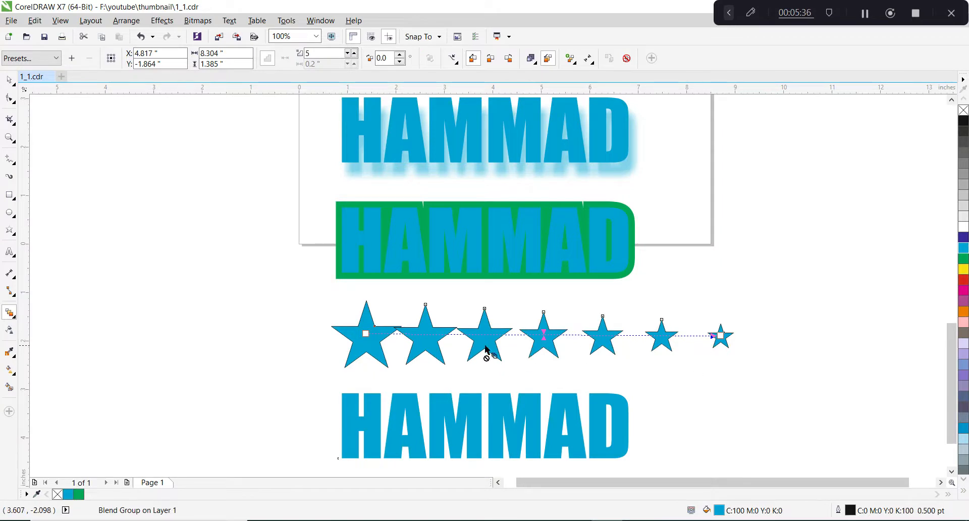
scroll(525, 351, up, 1)
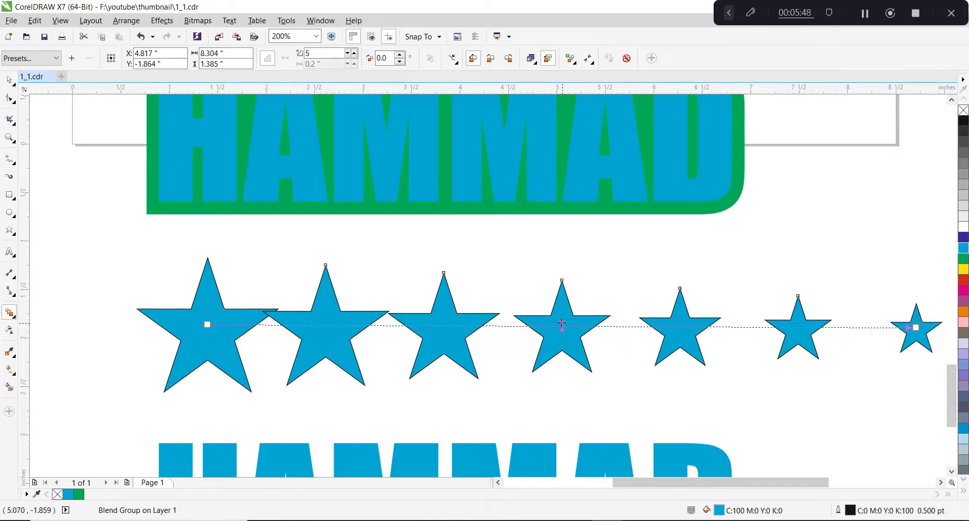
Examine the intermediate stars of the blend and its object and color acceleration options.
scroll(561, 323, up, 2)
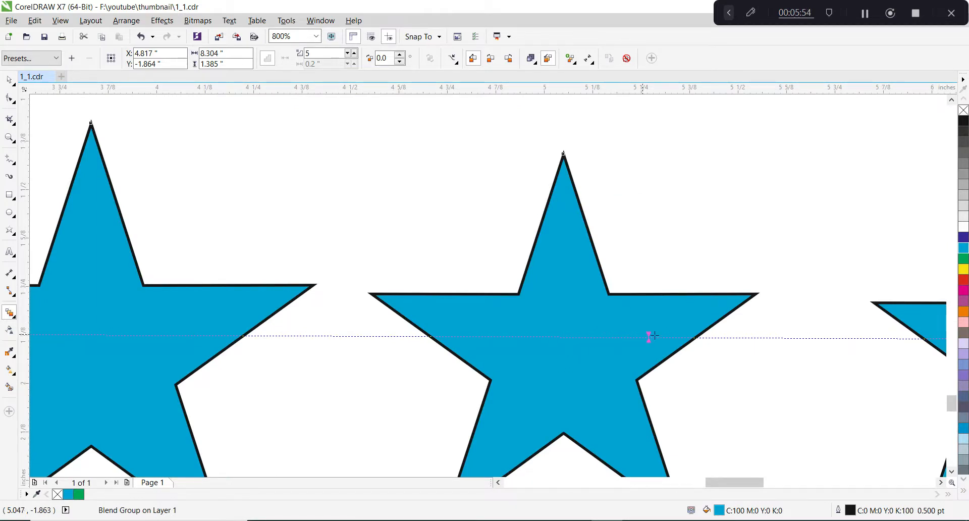
scroll(652, 335, down, 3)
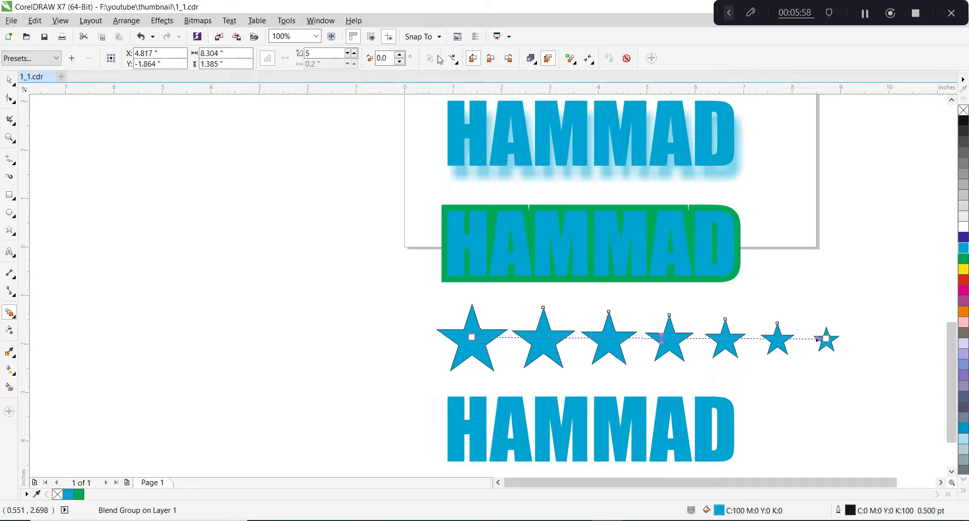
click(538, 65)
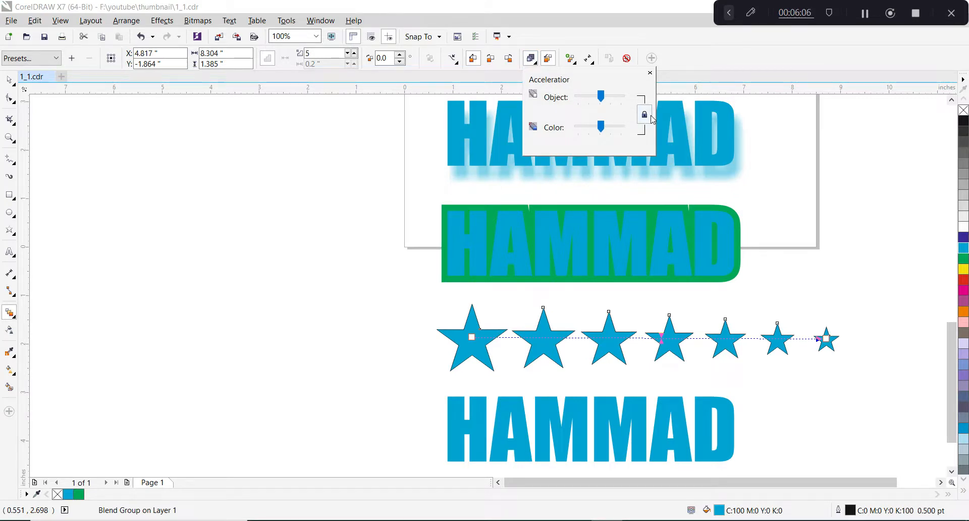
click(649, 309)
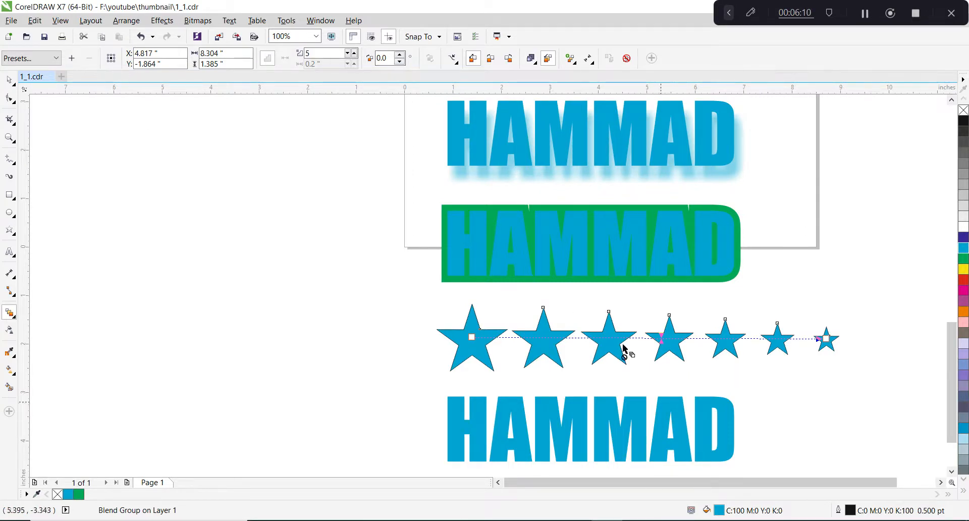
Move the plain text lower and place two copies of the large star above it, at about X 1.4 and X 11.8 inches.
scroll(468, 323, down, 2)
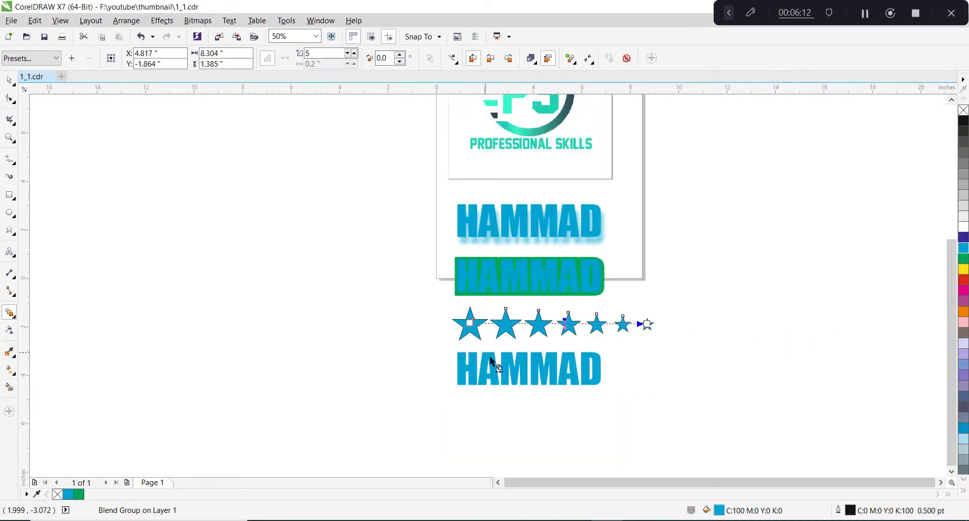
key(space)
click(573, 376)
drag(573, 374, 573, 451)
click(471, 327)
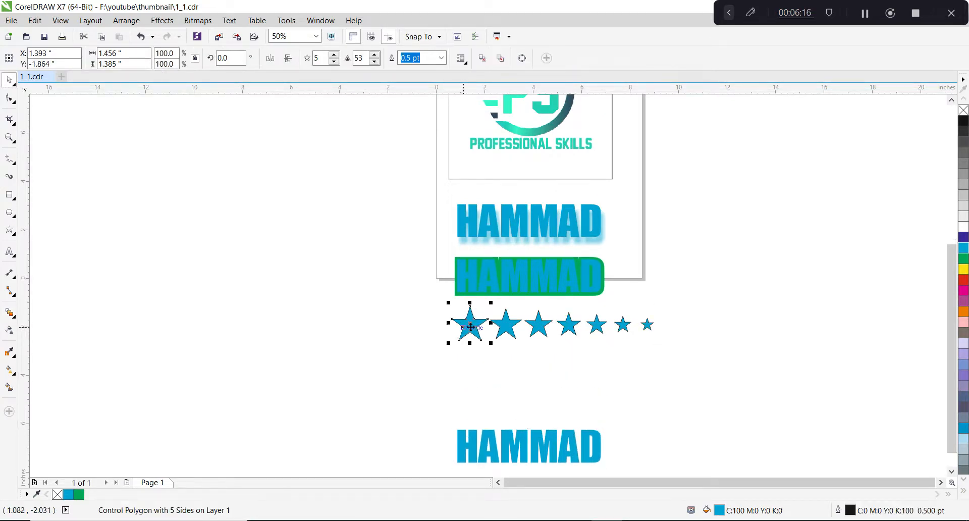
drag(471, 327, 726, 406)
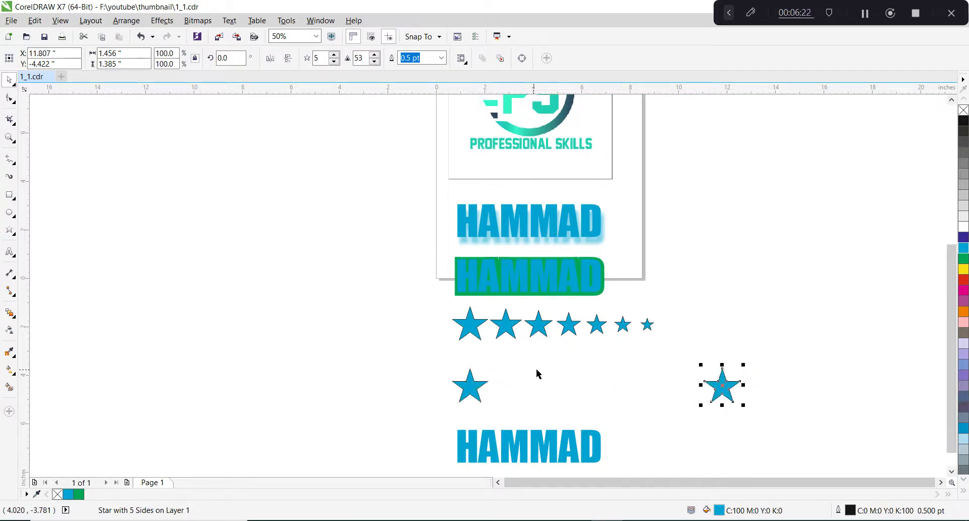
Blend the two equal stars into each other and set the number of blend steps to 5.
click(11, 313)
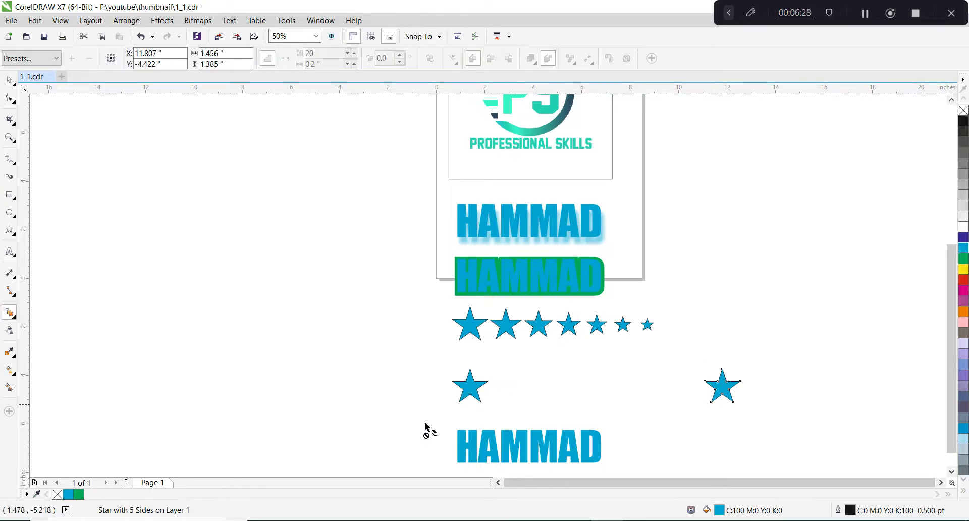
drag(471, 390, 722, 391)
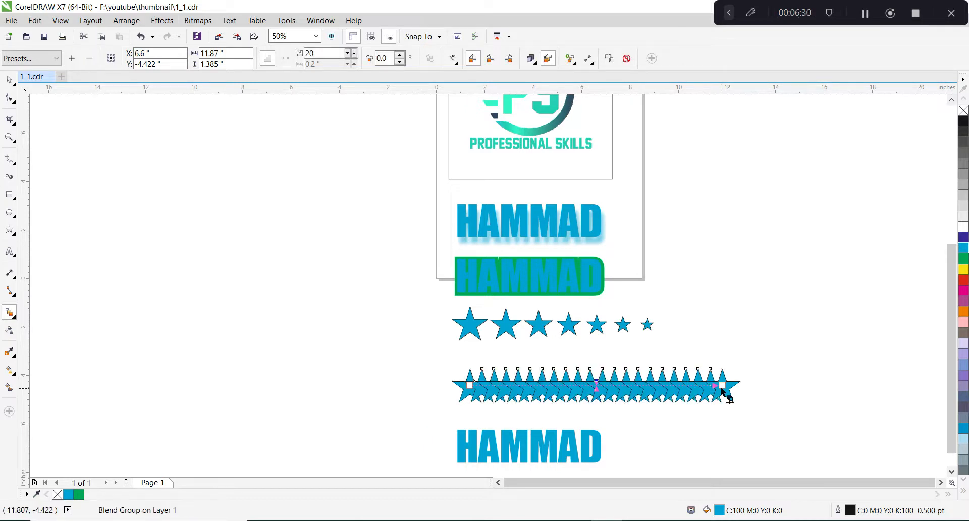
click(318, 52)
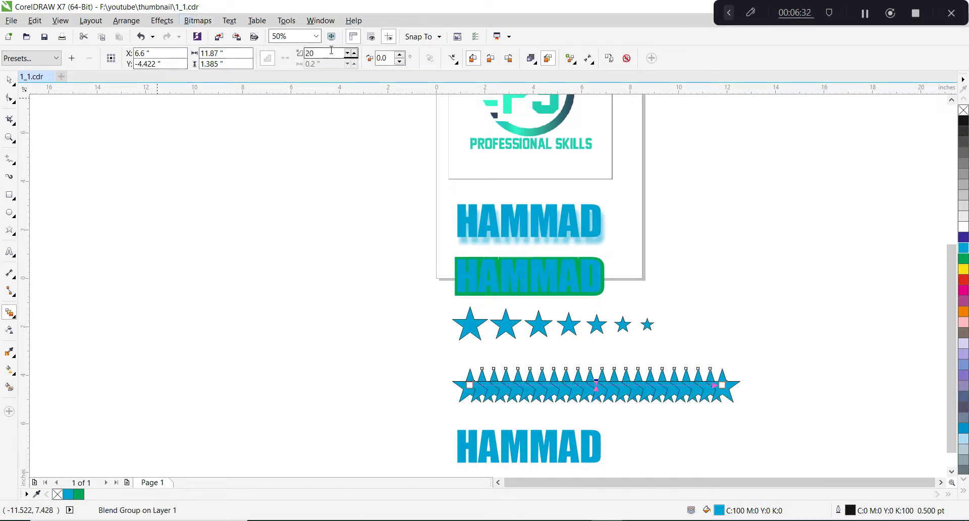
text(5)
key(Return)
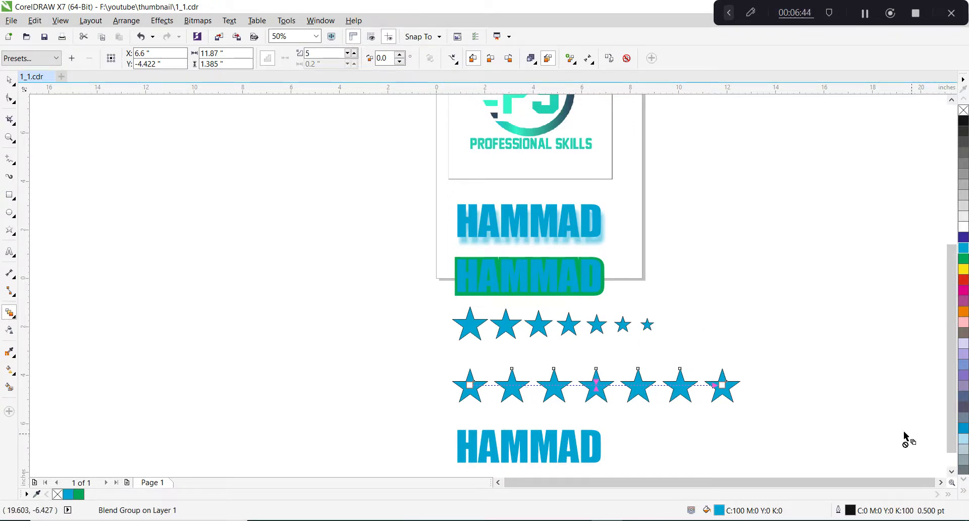
Move the new star row up to about Y -3.37 inches and the plain text beneath it to about X 5.22, Y -5.47 inches.
scroll(542, 219, down, 2)
key(space)
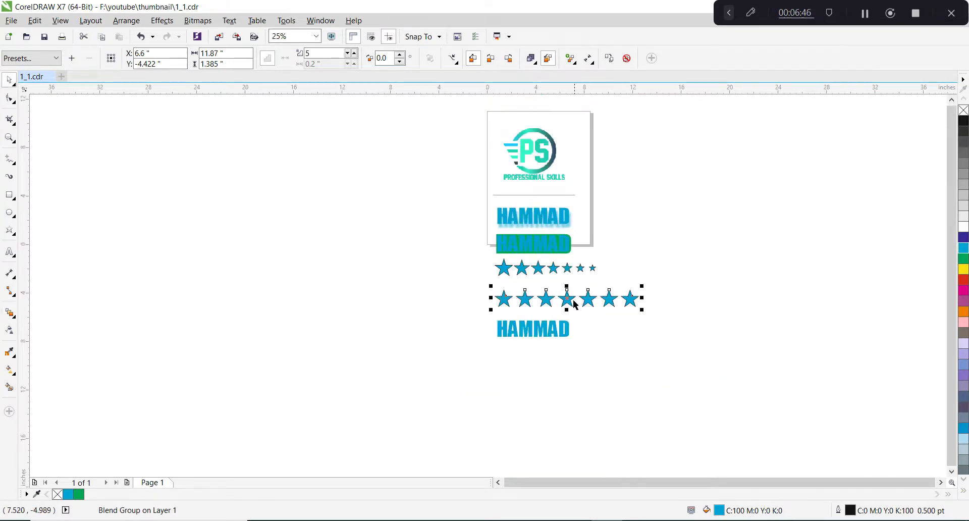
scroll(575, 304, up, 2)
drag(561, 302, 558, 288)
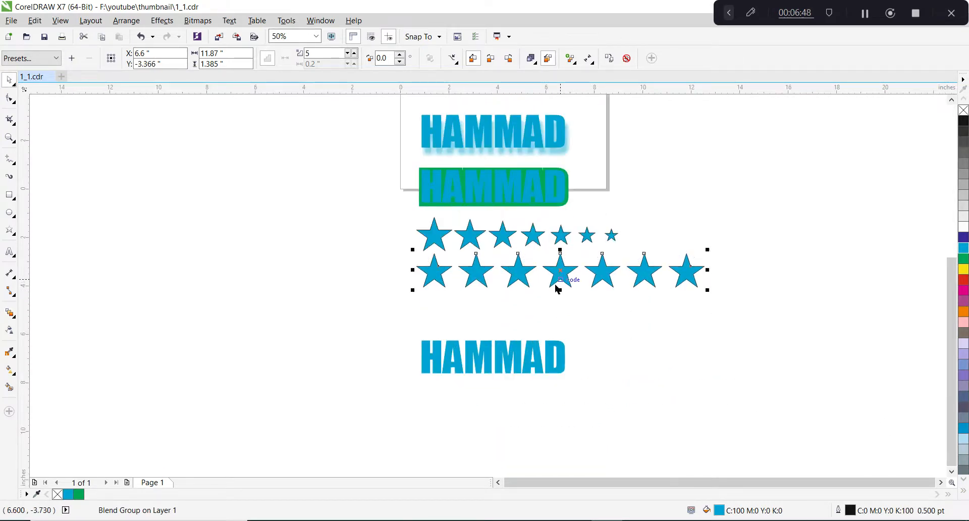
click(499, 358)
drag(531, 312, 529, 308)
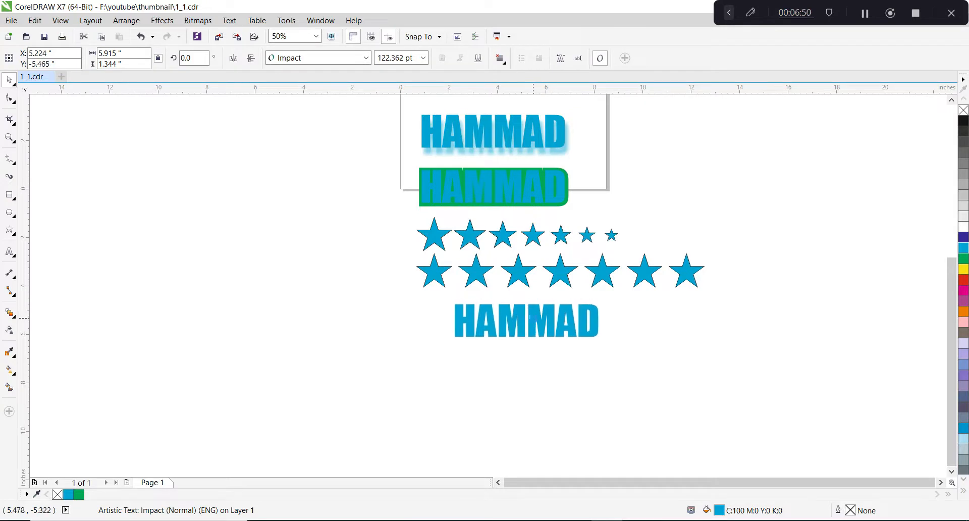
Distort the plain text with a Twister distortion, first about 30 degrees clockwise and finally about 40 degrees counterclockwise.
click(15, 320)
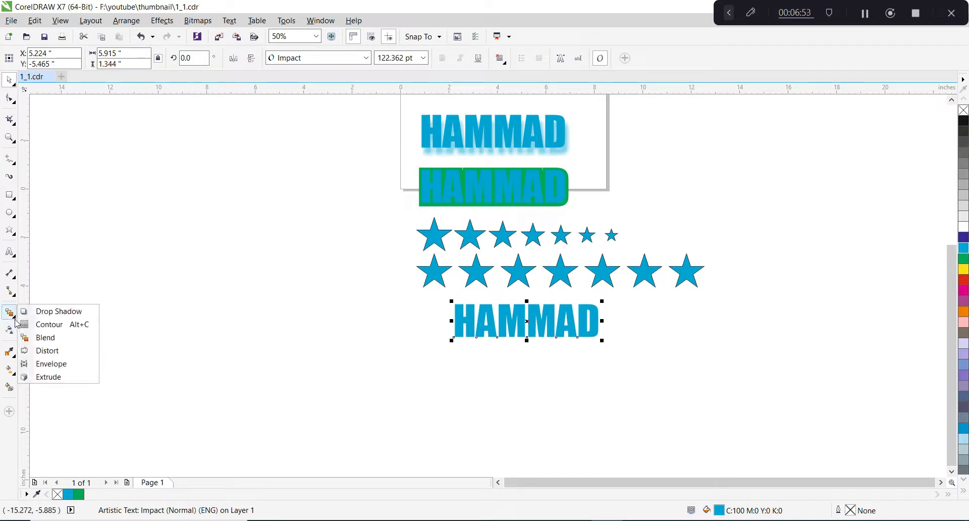
click(62, 352)
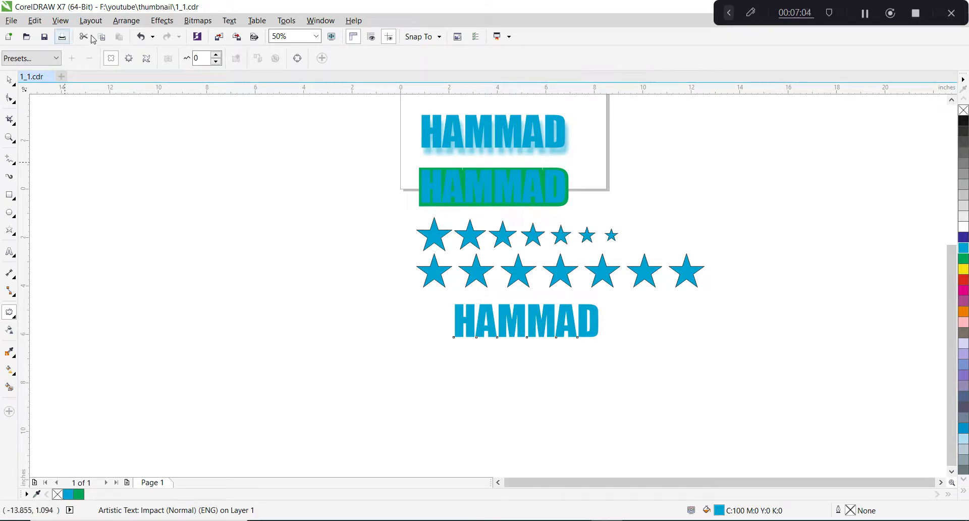
click(56, 58)
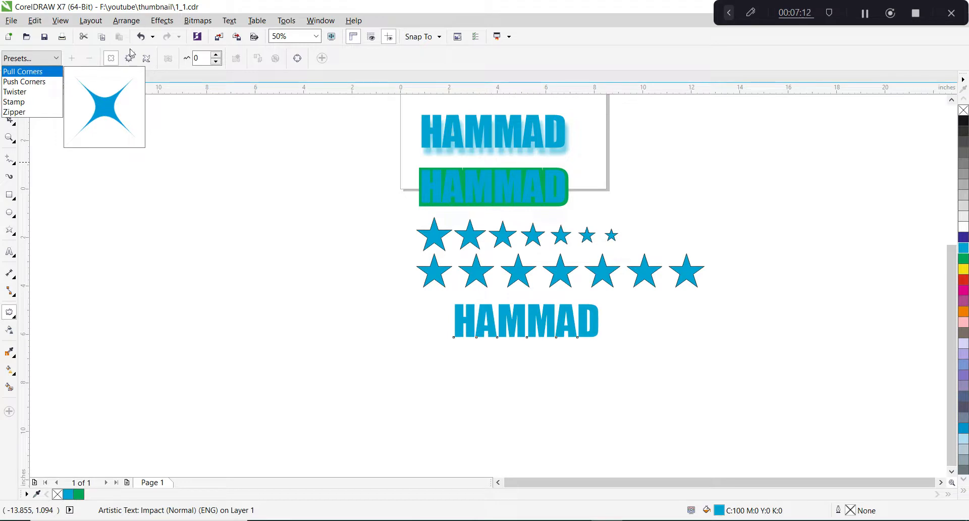
key(Down)
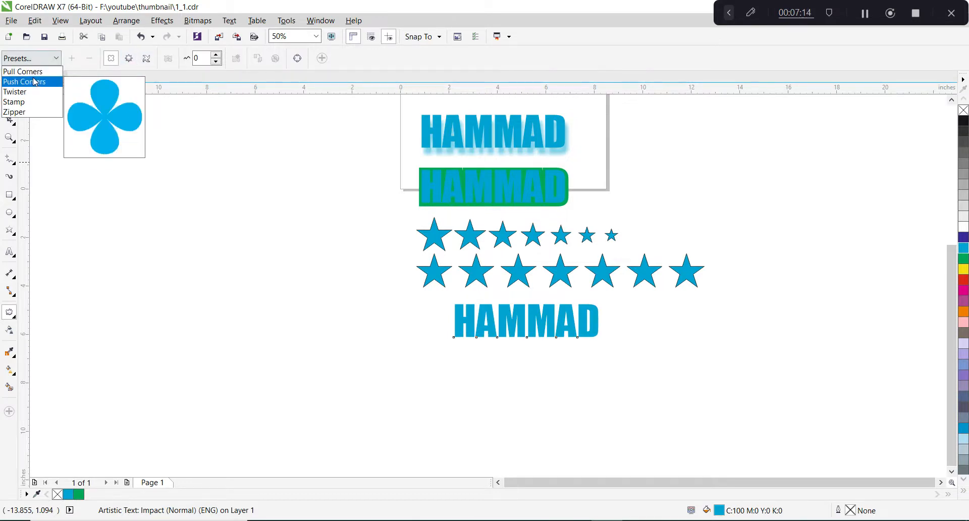
click(146, 63)
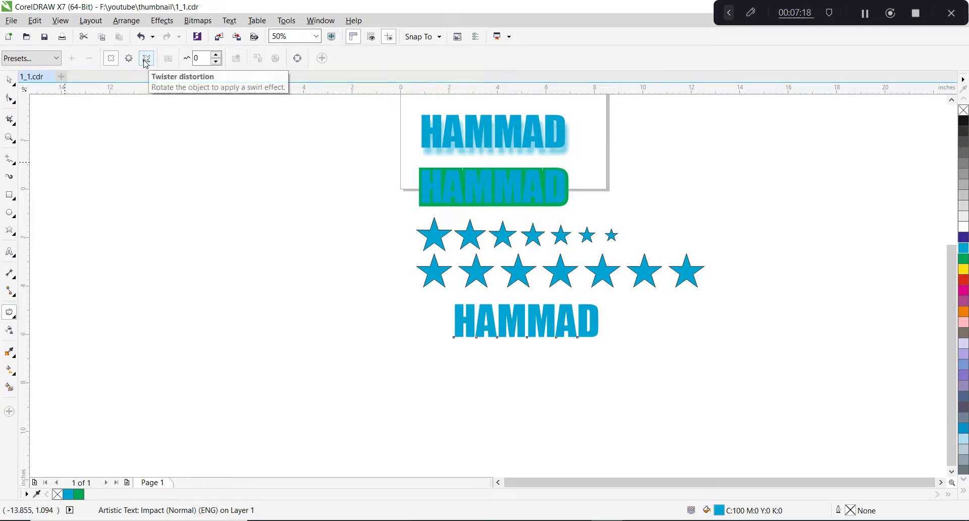
click(146, 63)
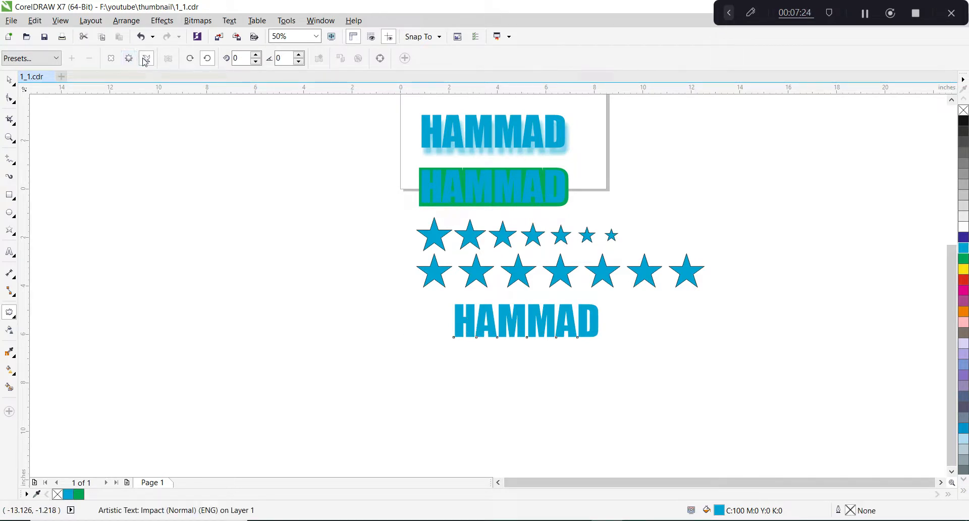
scroll(522, 326, up, 1)
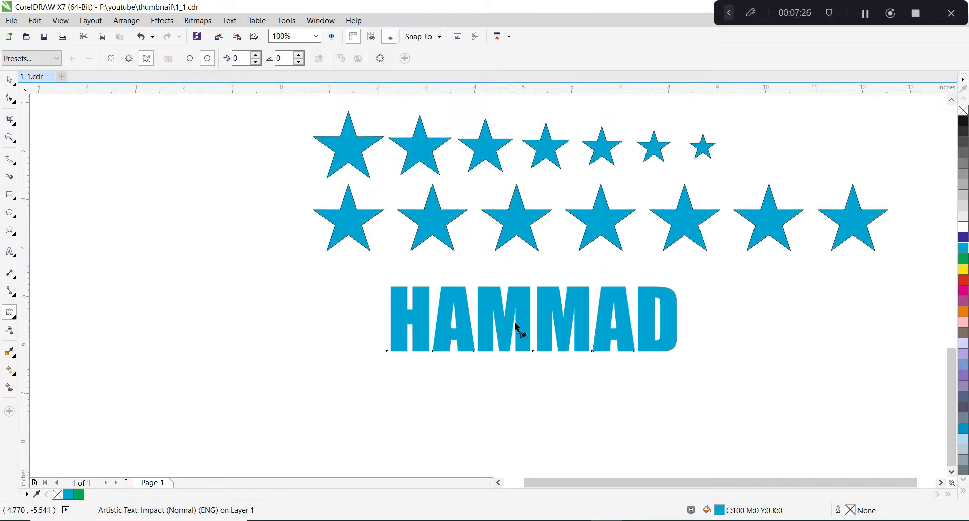
mouse_move(515, 329)
mouse_down()
mouse_move(575, 339)
mouse_move(582, 363)
mouse_up()
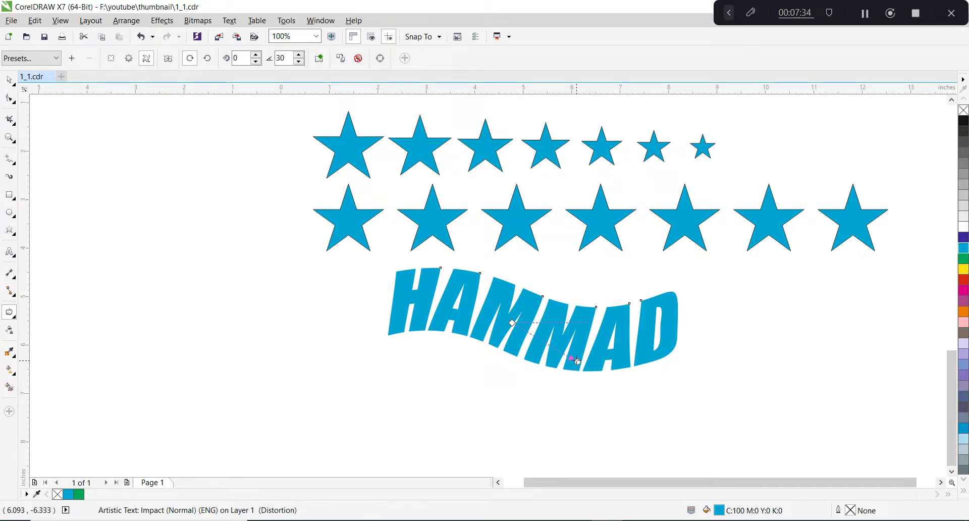
drag(577, 362, 569, 273)
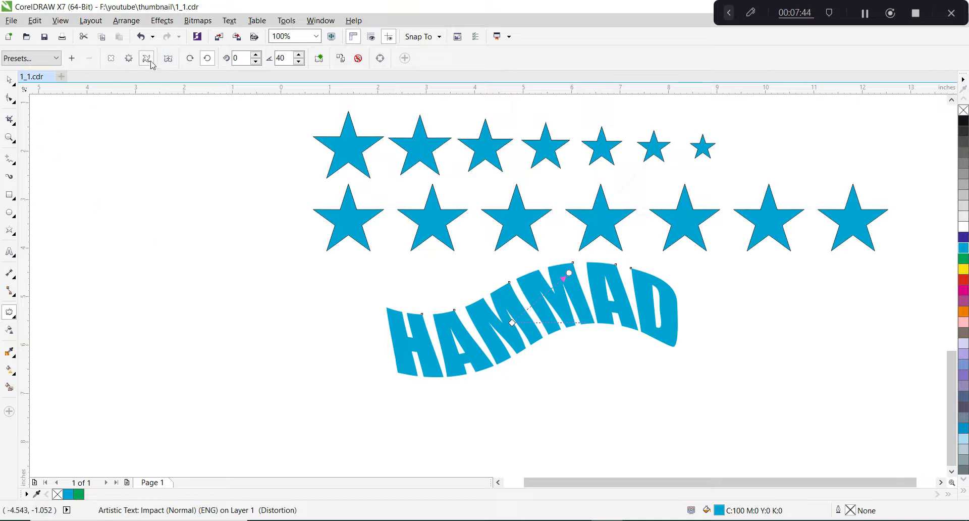
Try a Zipper distortion with amplitude 7 and frequency 5 on the twisted text, and undo it.
click(129, 59)
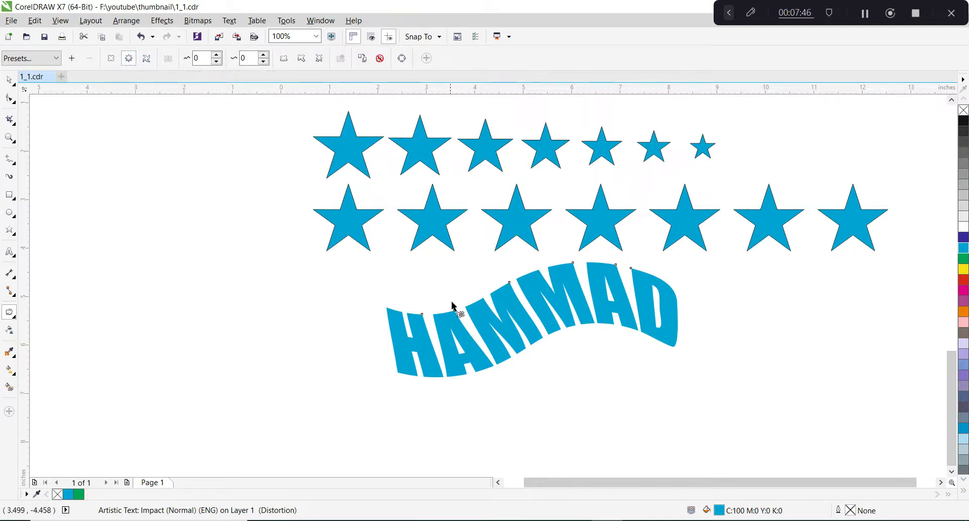
drag(500, 313, 538, 320)
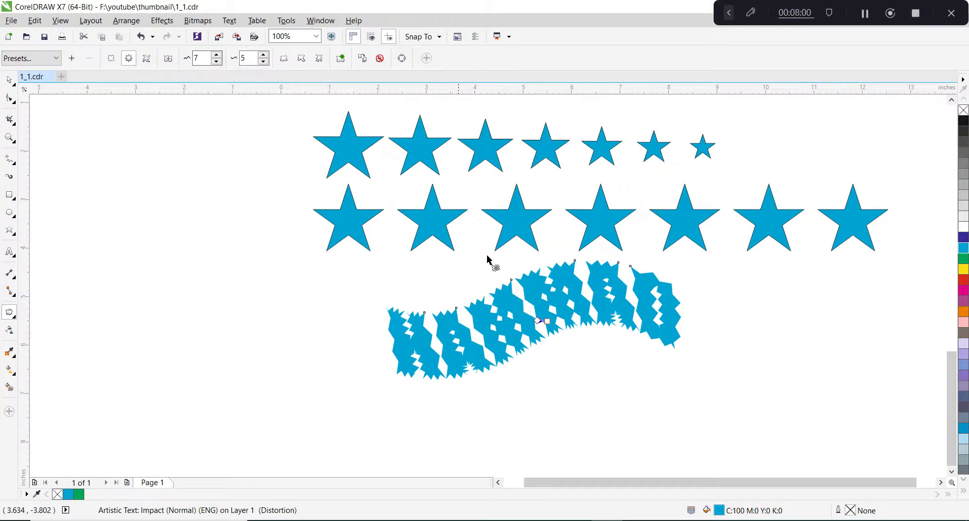
key(ctrl+z)
key(ctrl+z)
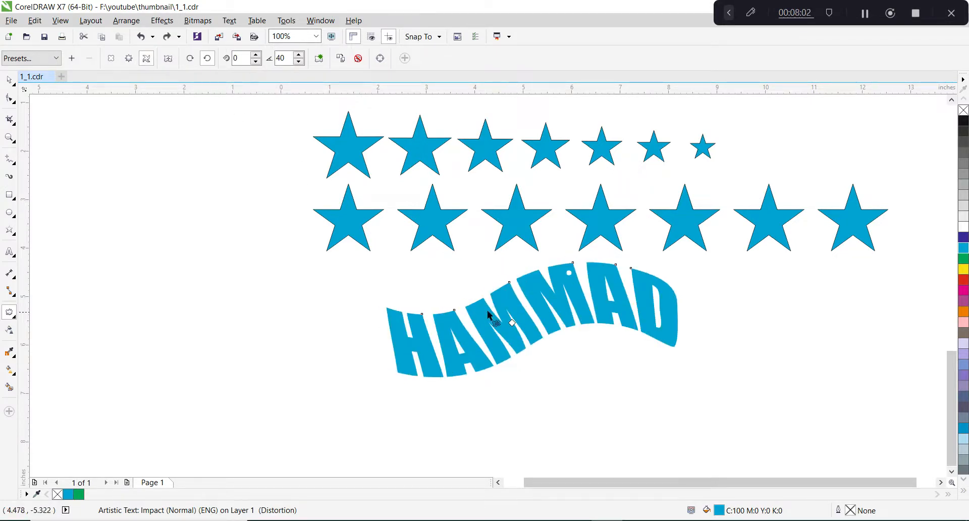
Try to set the additional degrees of the Twister distortion to 120.
click(435, 281)
double_click(276, 57)
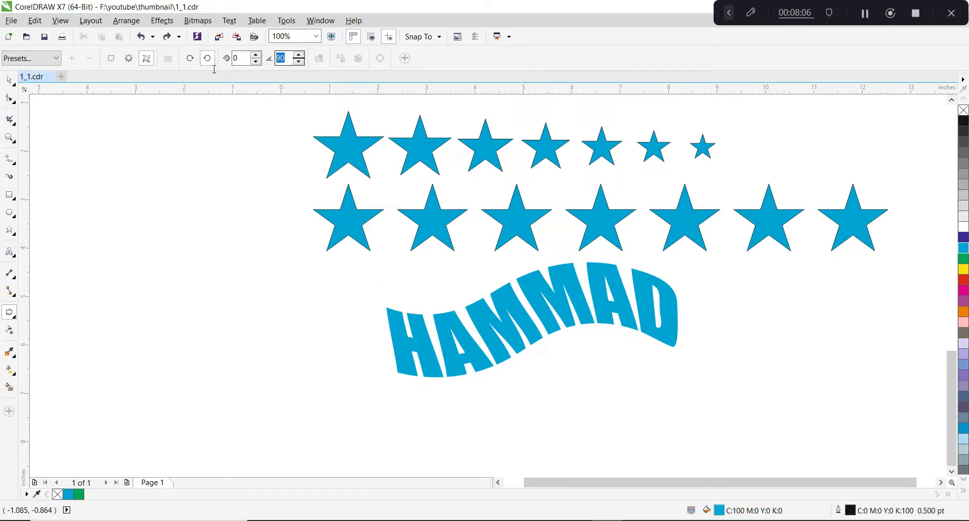
text(120)
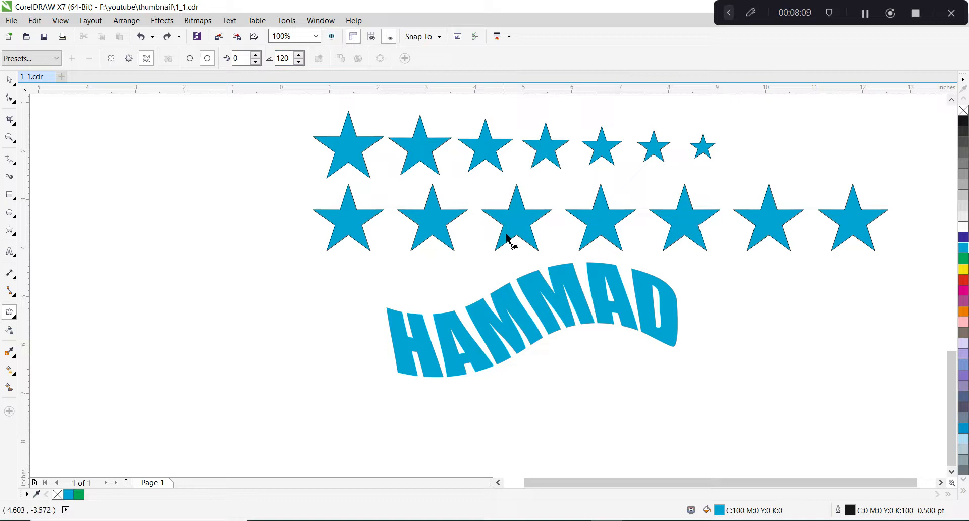
Select the twisted text and set the additional degrees of its Twister distortion to 50.
click(495, 297)
double_click(281, 58)
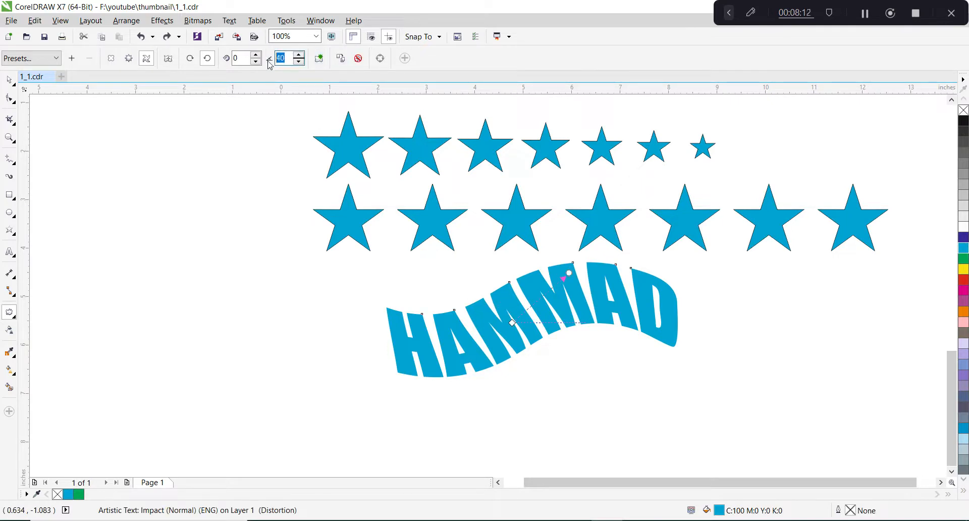
text(5)
key(Return)
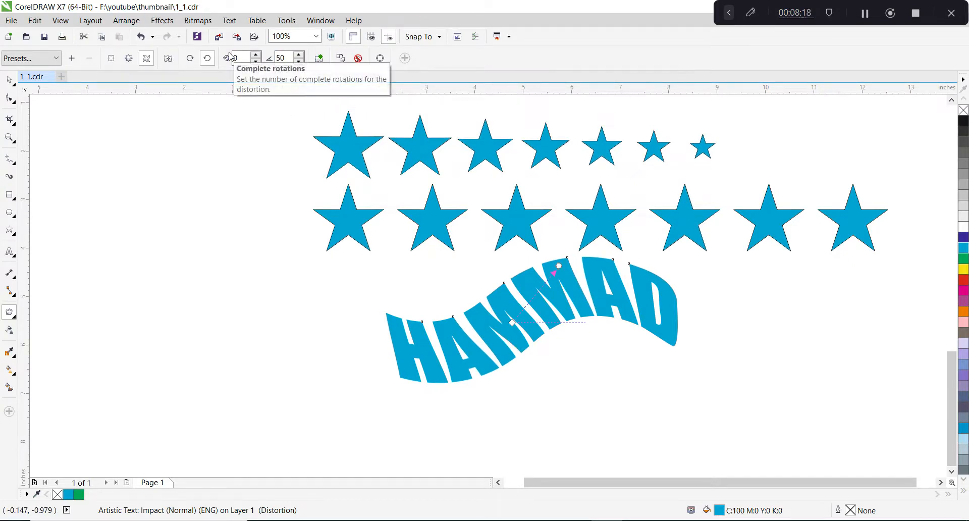
Place a copy of the drop-shadowed text, without its shadow, below the twisted text at about Y -7.84 inches.
click(14, 317)
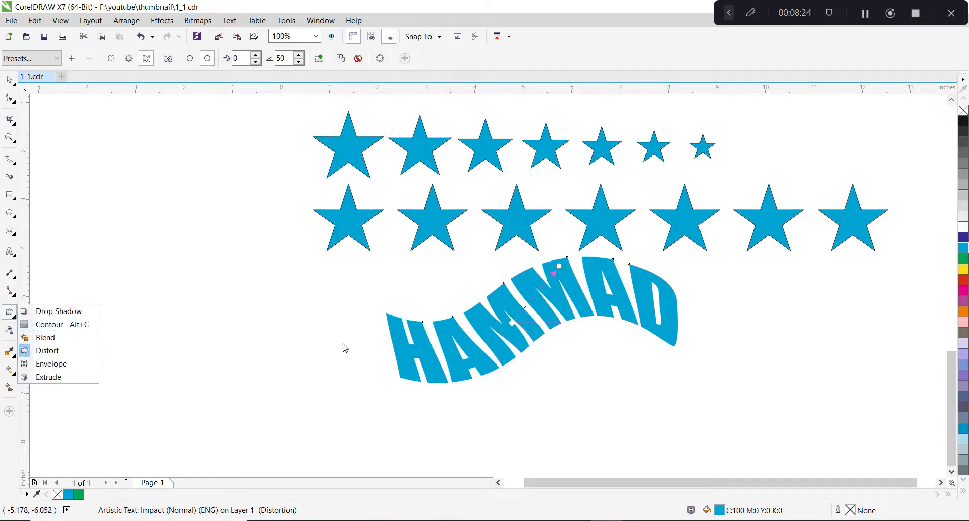
scroll(353, 341, down, 1)
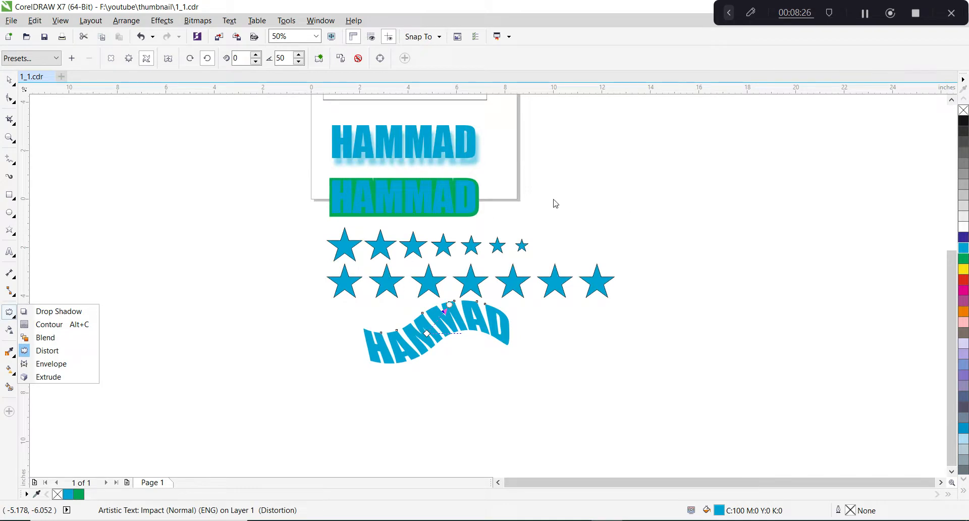
key(space)
click(444, 142)
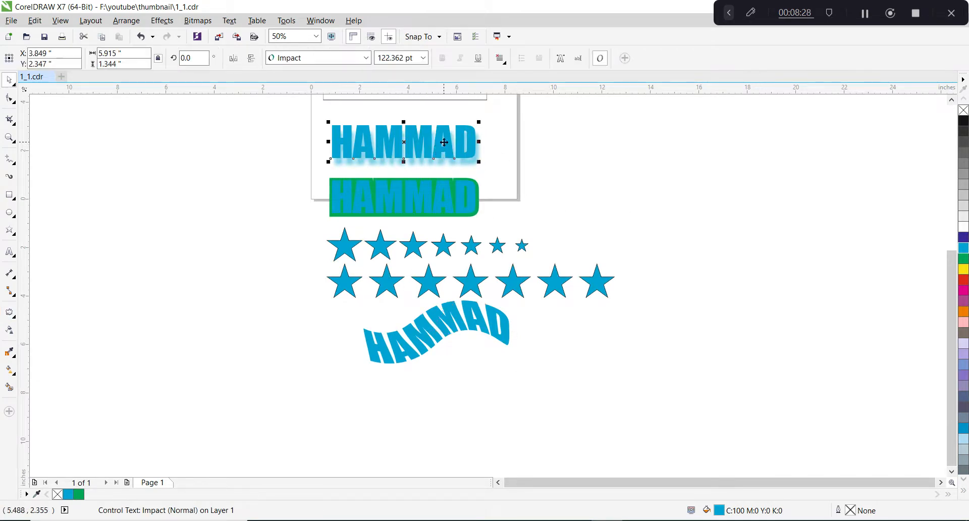
mouse_move(444, 142)
mouse_down()
mouse_move(464, 409)
mouse_move(472, 382)
mouse_up()
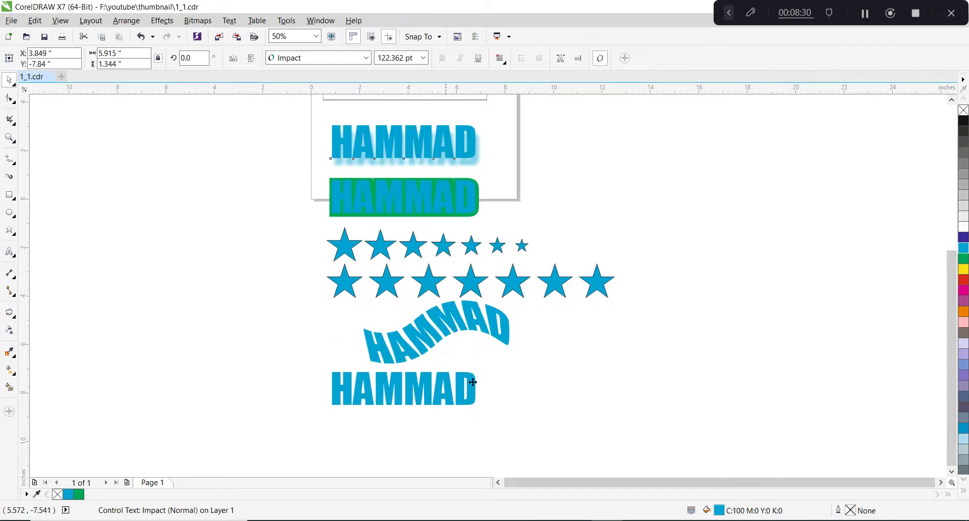
scroll(415, 439, up, 2)
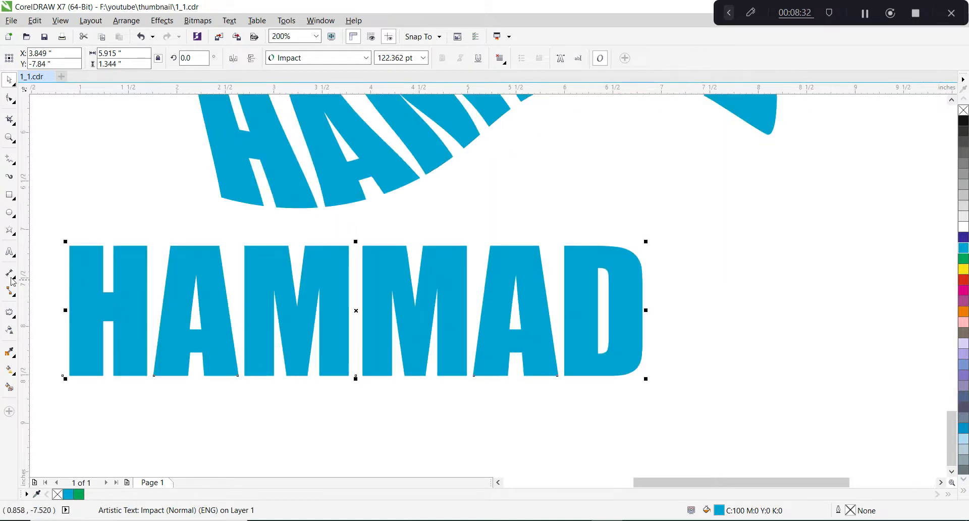
Start an unconstrained Envelope on the lower name text and remove the midpoint nodes from its edges.
scroll(441, 248, down, 1)
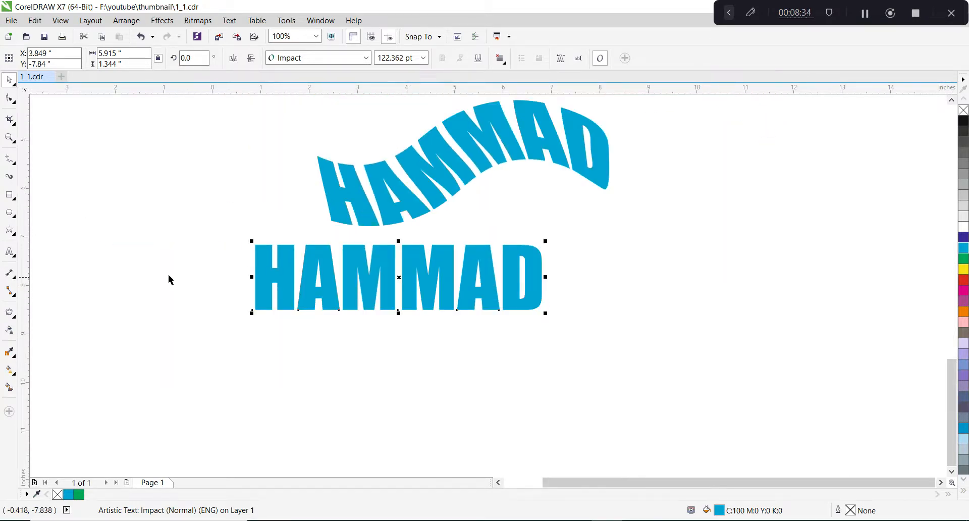
scroll(214, 294, up, 1)
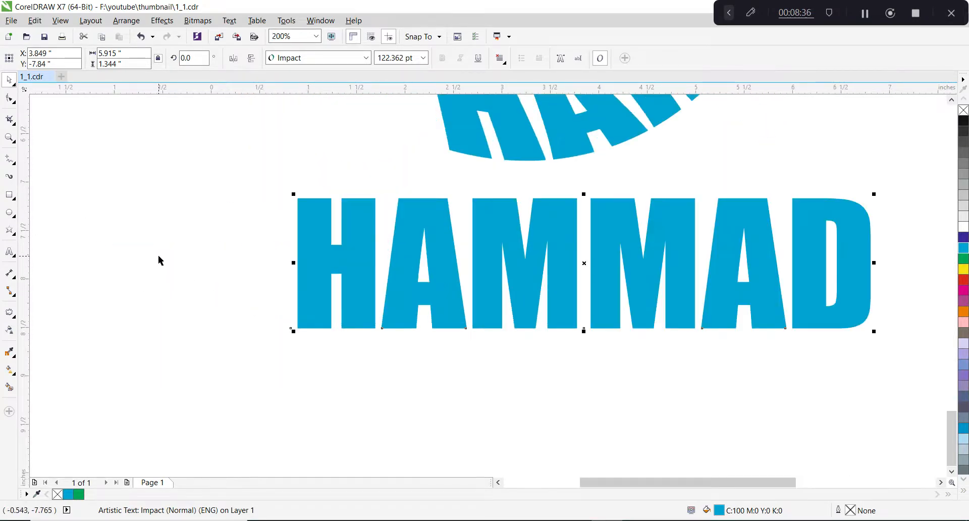
click(14, 320)
click(15, 320)
click(14, 318)
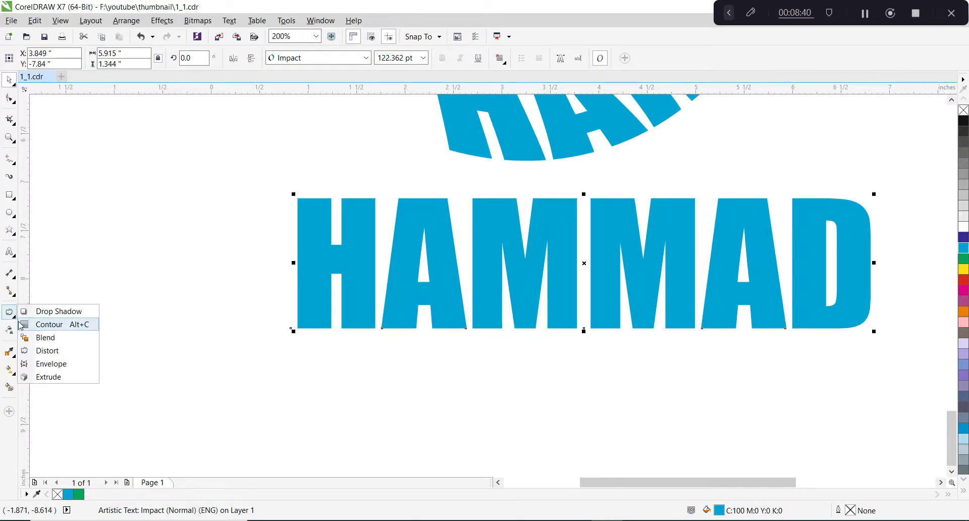
click(48, 363)
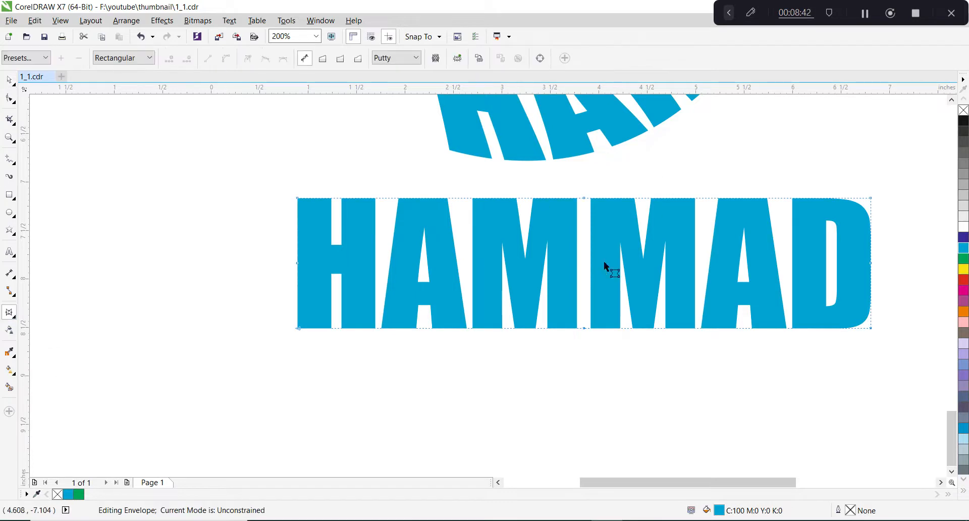
drag(550, 185, 619, 358)
drag(270, 245, 883, 292)
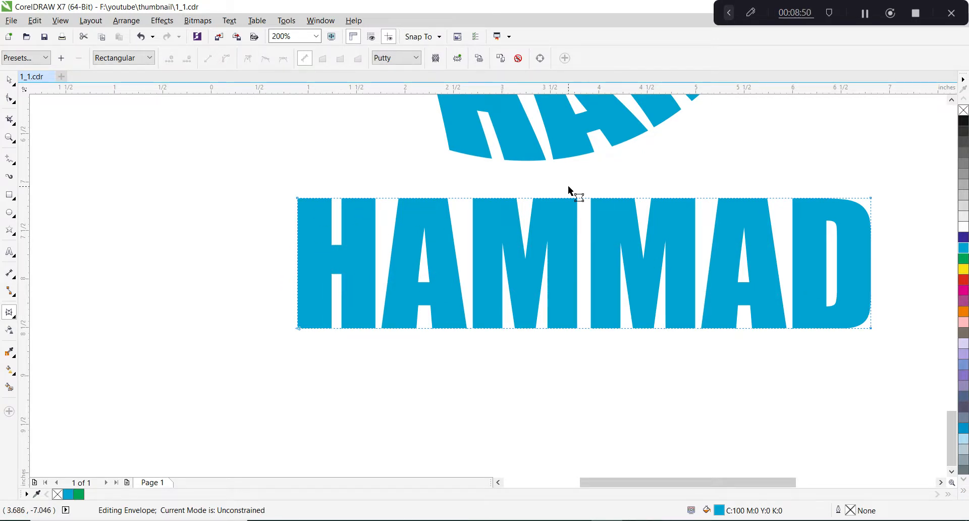
Bow the envelope's top edge upward into an arch and move the text down to about Y -9.23 inches.
drag(555, 196, 550, 143)
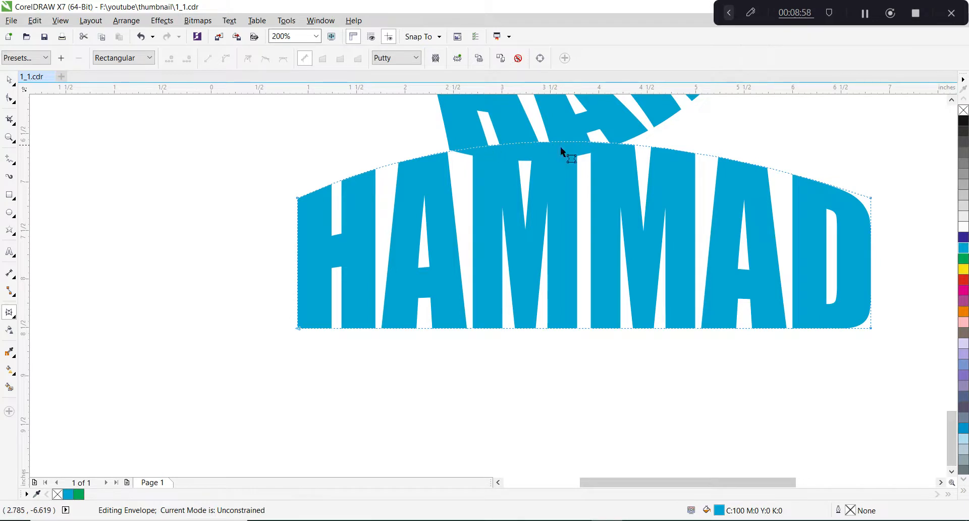
scroll(421, 253, down, 1)
key(space)
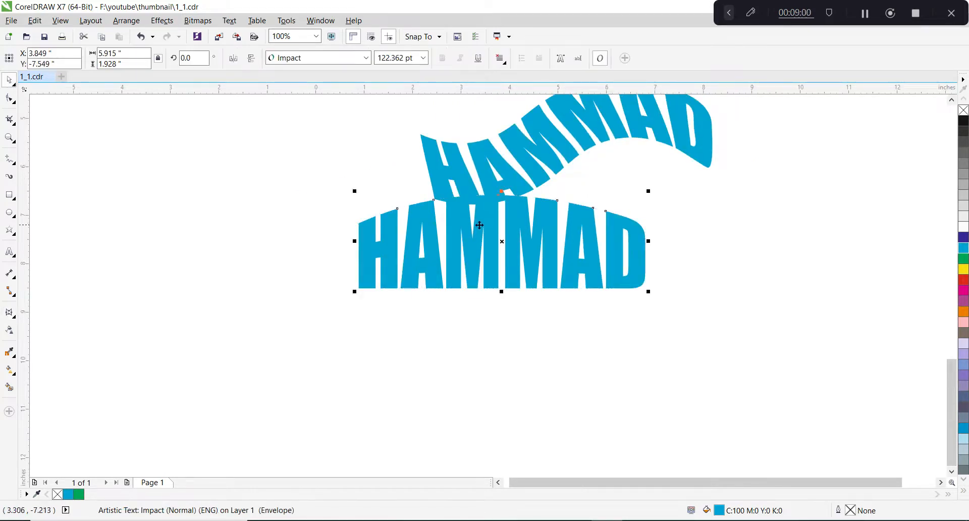
drag(494, 248, 494, 331)
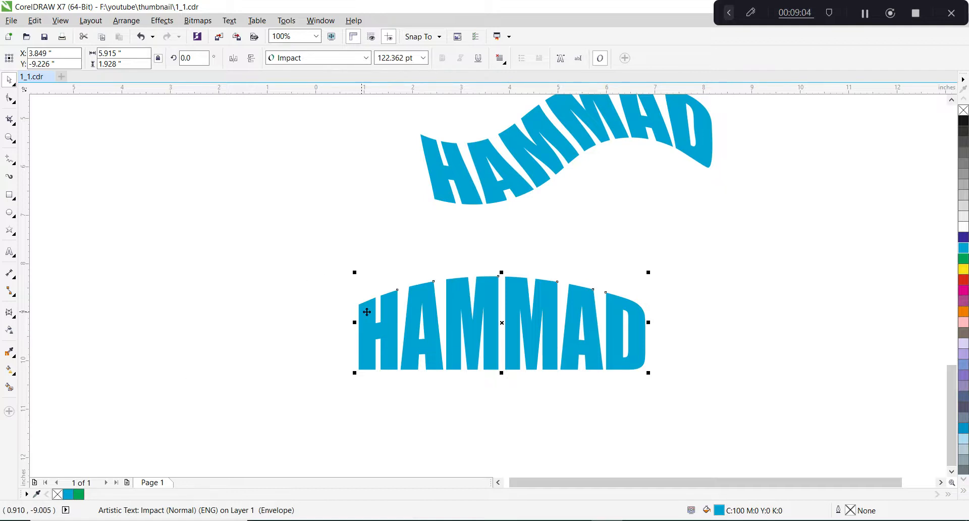
Reshape the envelope's top edge into a wave that rises over the first letters and dips toward the last ones.
key(space)
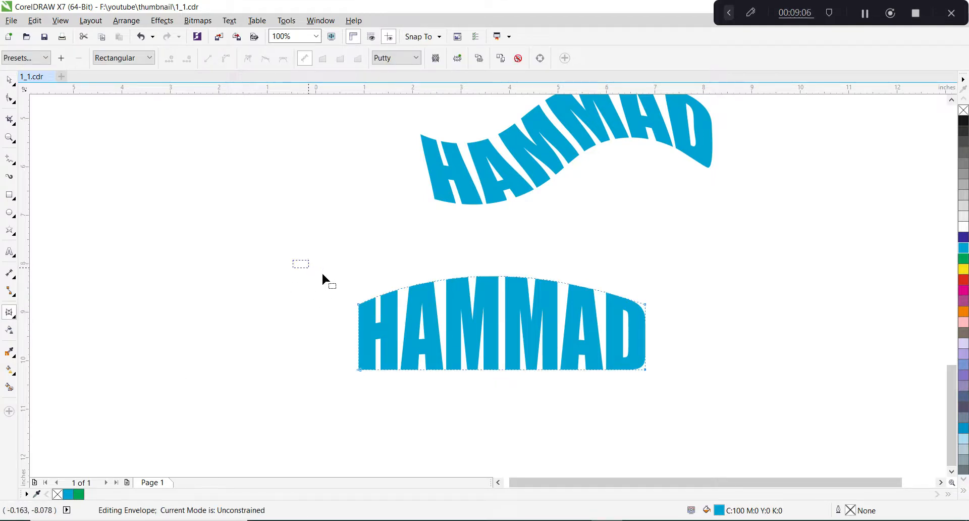
mouse_move(322, 271)
mouse_down()
mouse_move(432, 346)
mouse_move(384, 320)
mouse_up()
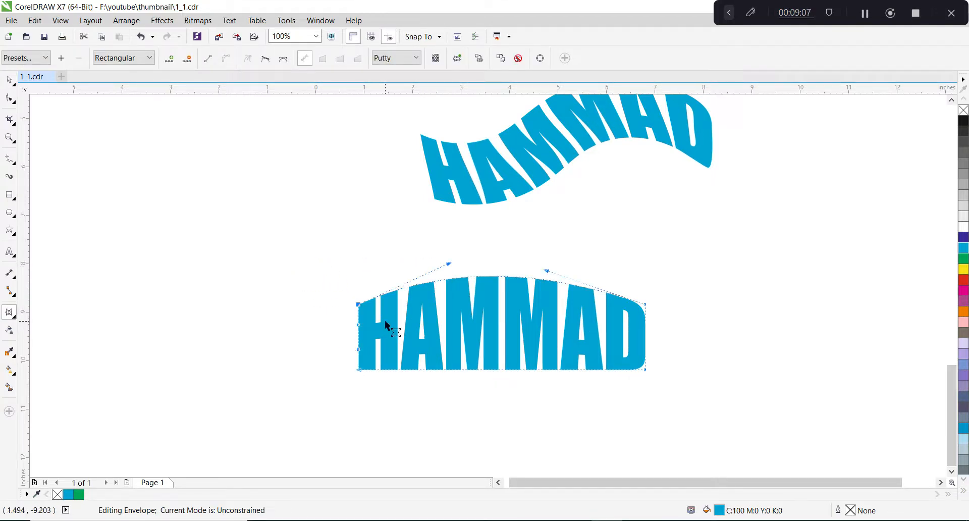
click(446, 268)
drag(328, 272, 377, 331)
drag(449, 263, 374, 218)
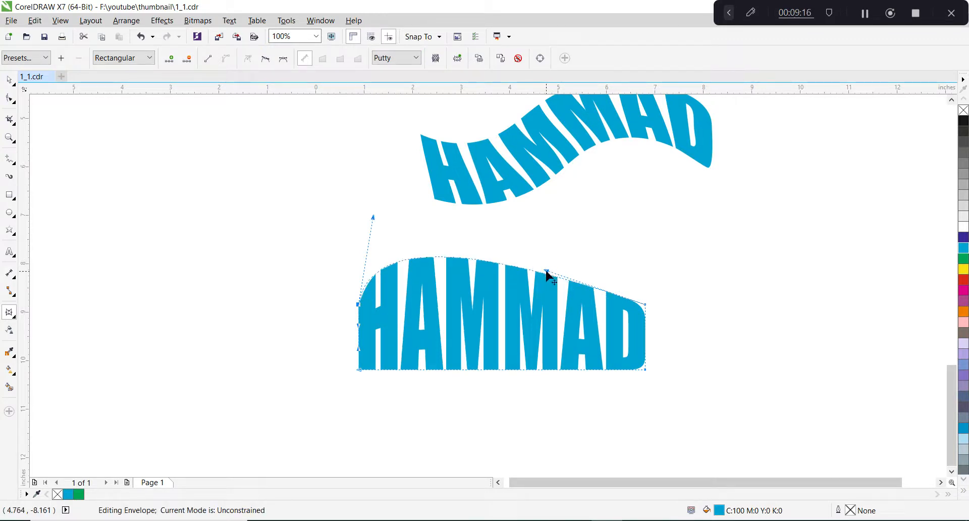
drag(547, 275, 545, 335)
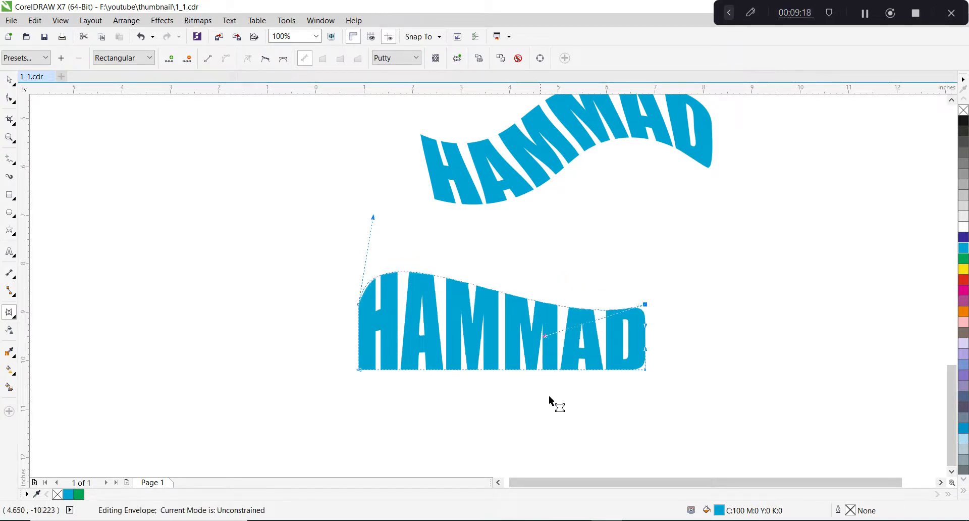
Curve the envelope's bottom edge into a matching wave, raised under the first letters and lowered under the last ones.
drag(653, 357, 612, 392)
drag(550, 369, 554, 415)
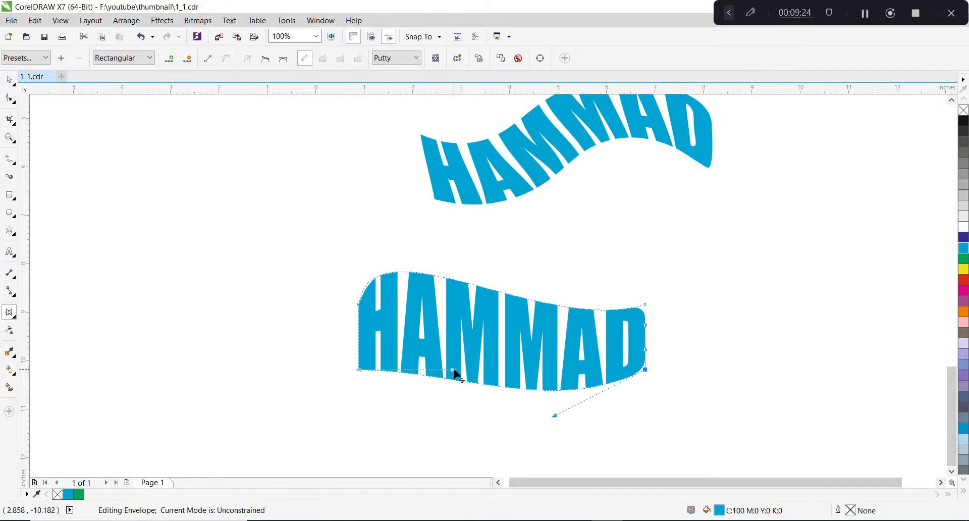
drag(454, 369, 455, 315)
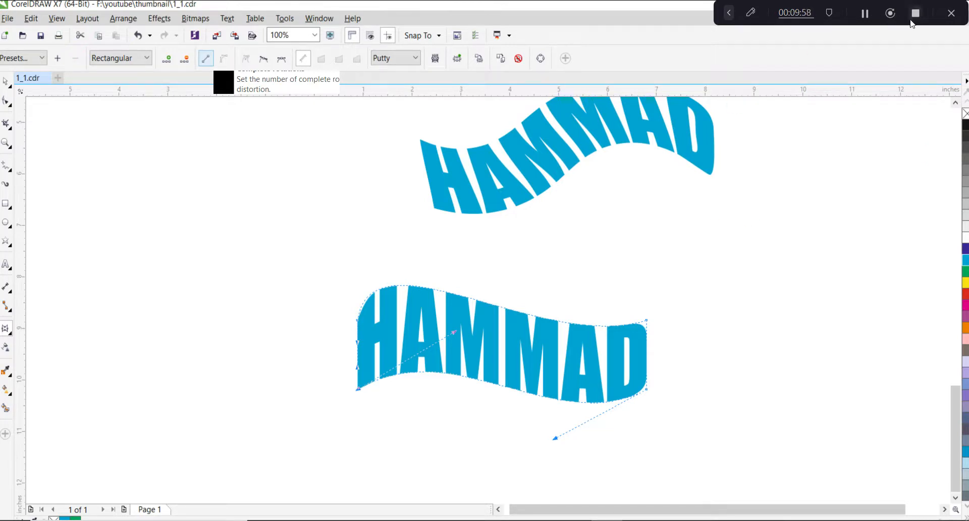
click(864, 14)
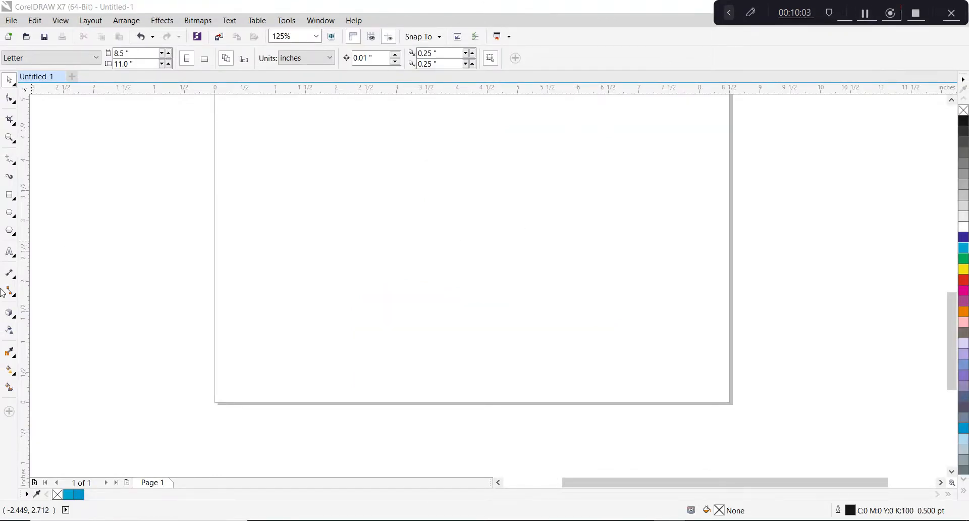
Add the artistic text HB in the Untitled-1 document and scale it up to about 271 pt.
click(11, 252)
click(407, 280)
text(HB)
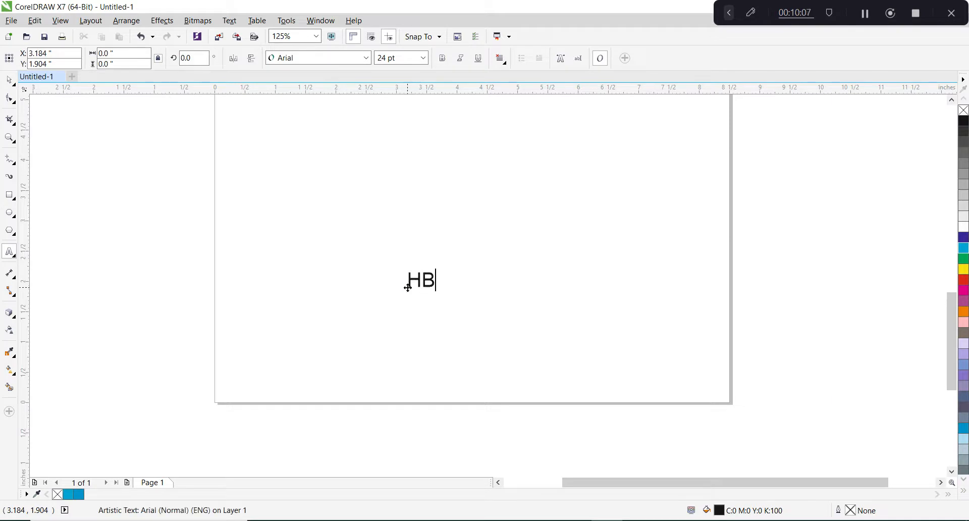
key(ctrl+space)
drag(438, 291, 696, 406)
drag(563, 320, 458, 225)
drag(535, 317, 638, 340)
Set the HB text in the Impact font and fill it with cyan.
click(315, 58)
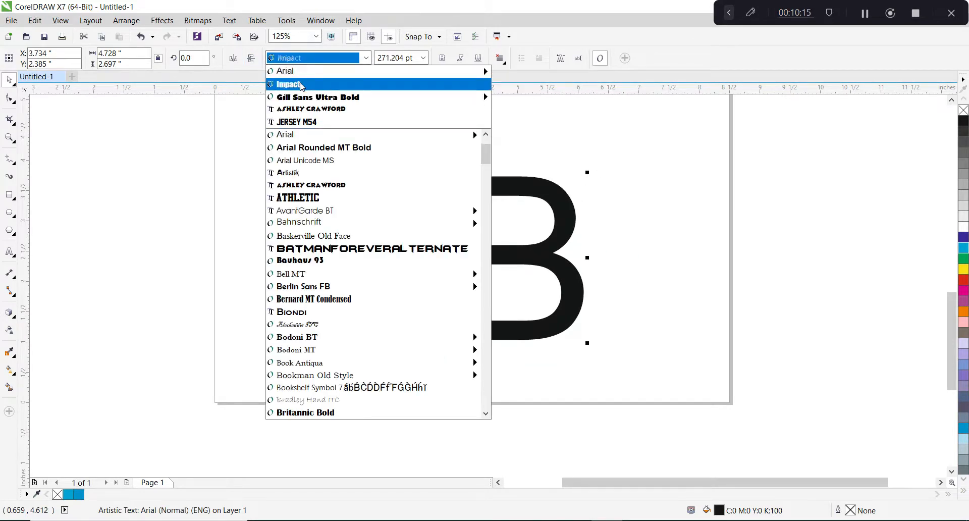
click(288, 84)
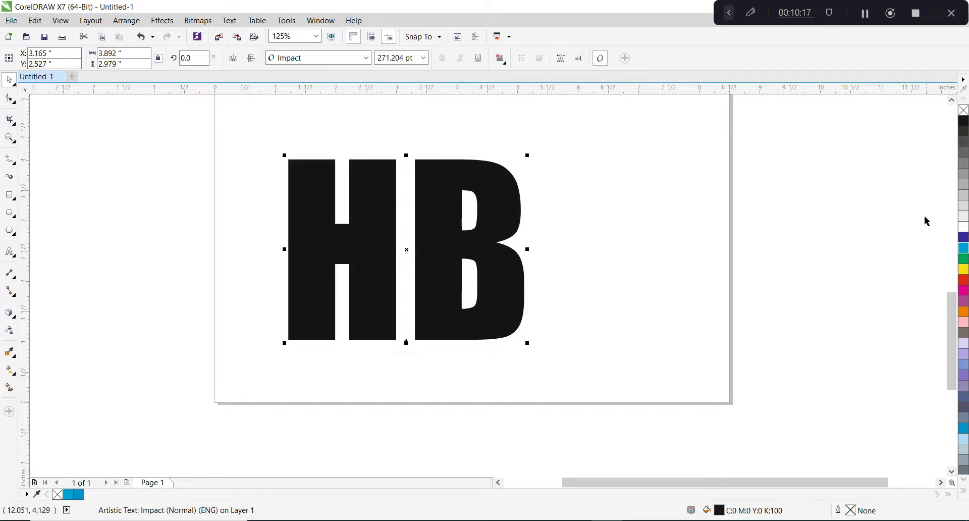
click(964, 238)
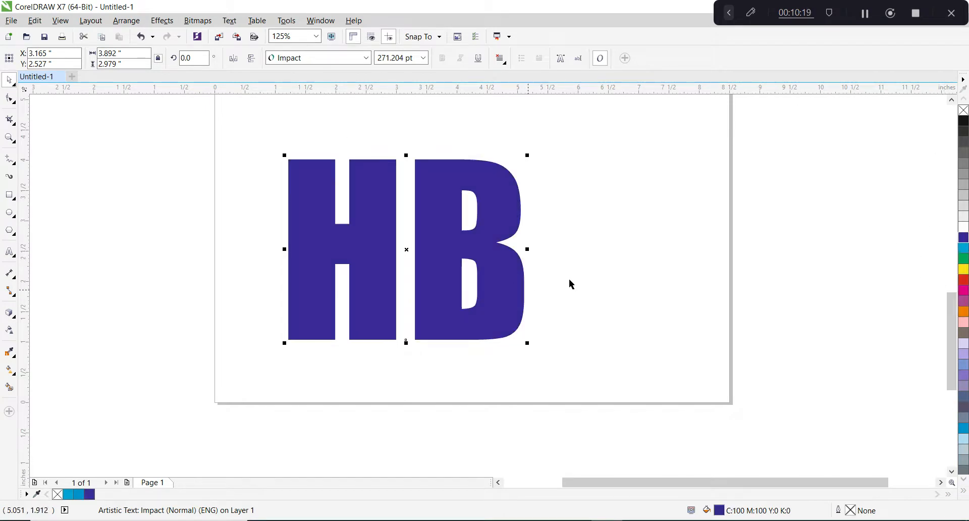
click(963, 247)
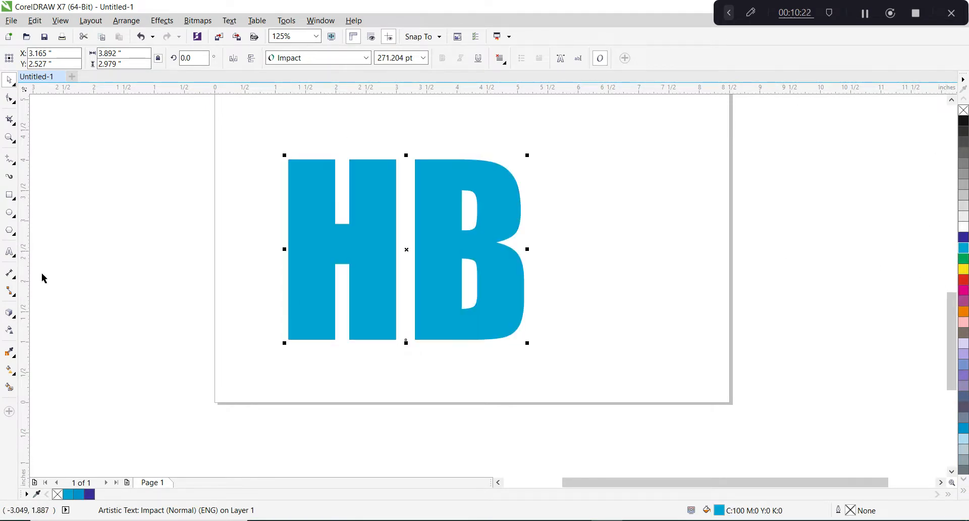
Extrude the HB text with its vanishing point at about 1.06, -0.16 inches.
click(11, 314)
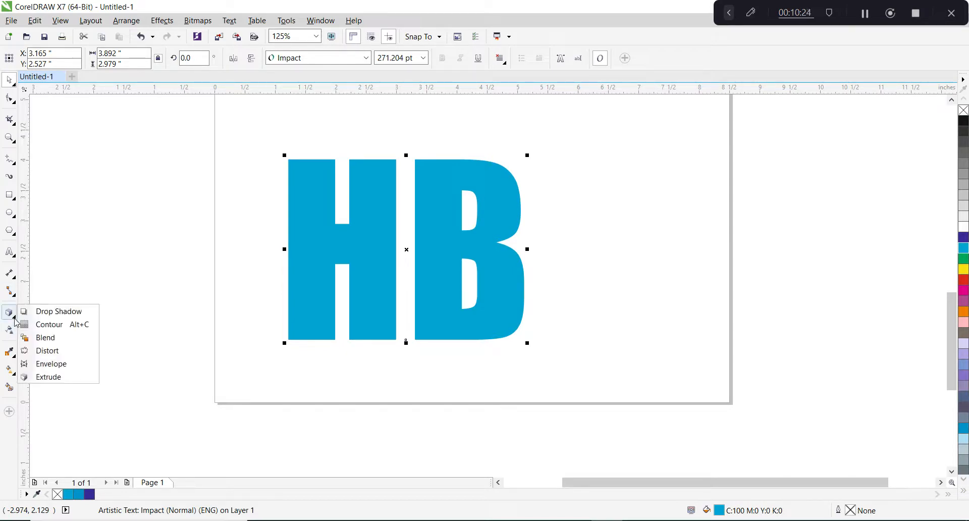
click(55, 378)
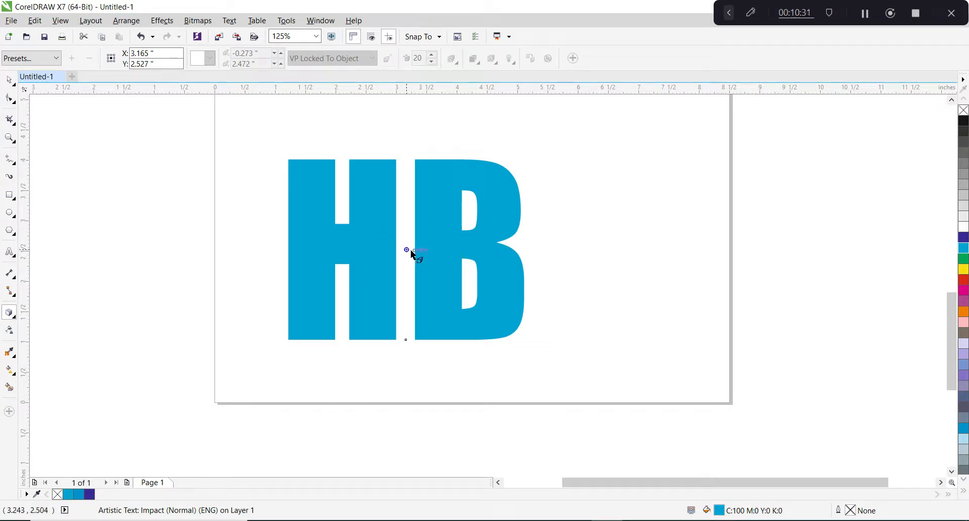
drag(383, 227, 471, 257)
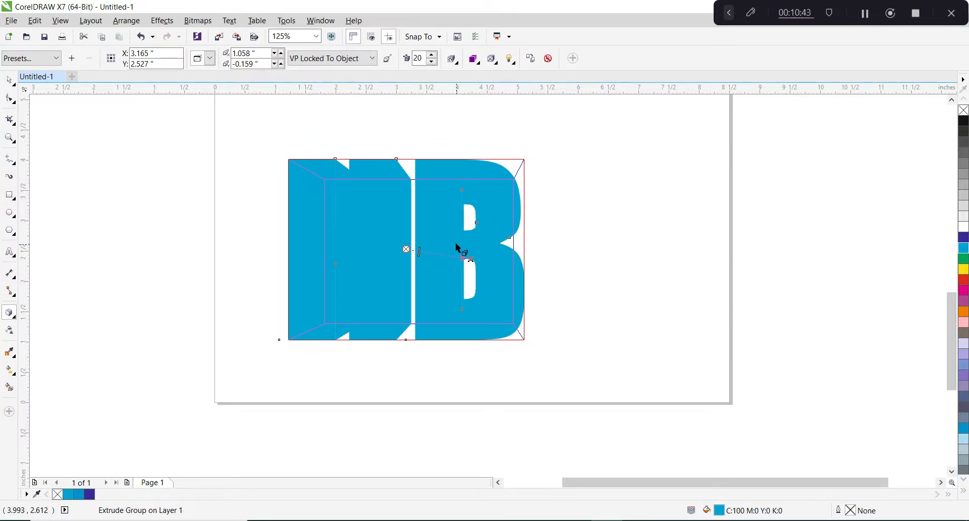
Color the HB extrusion with a shade from cyan to black.
click(479, 67)
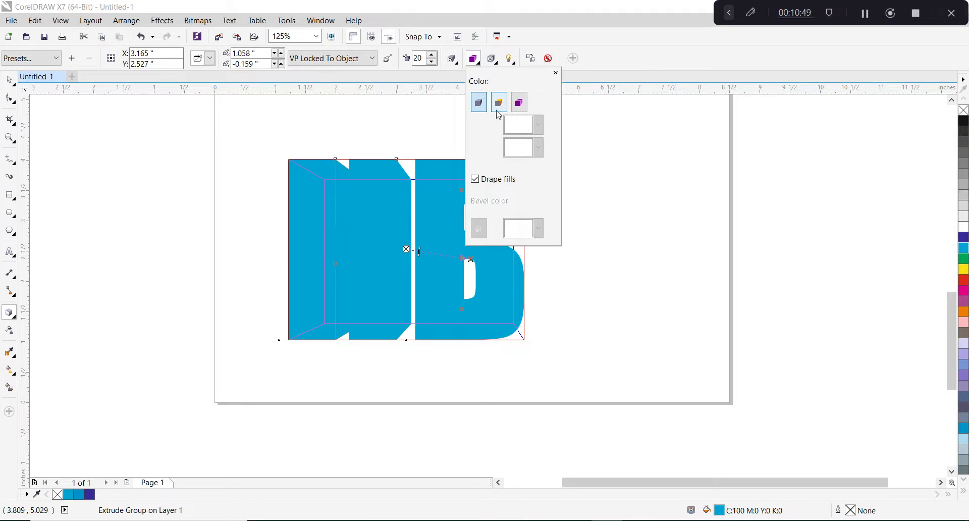
click(497, 111)
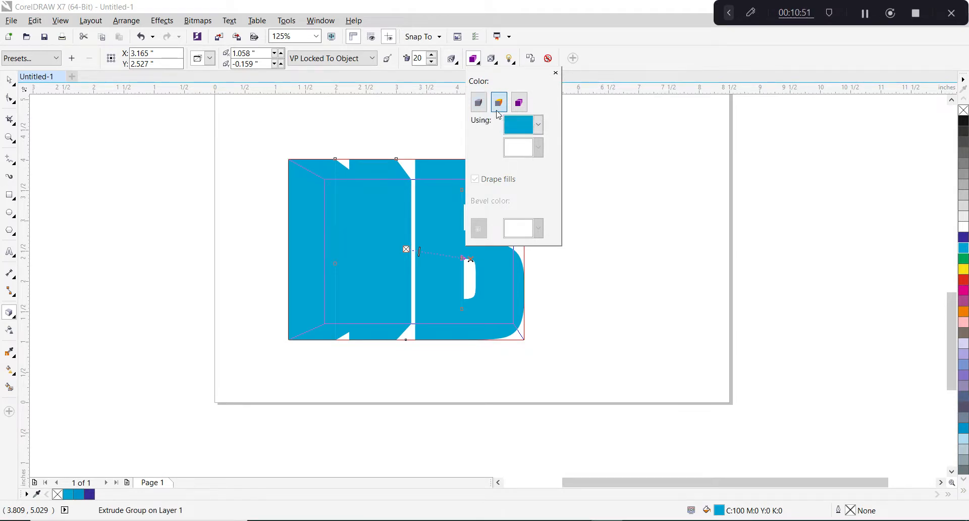
click(521, 103)
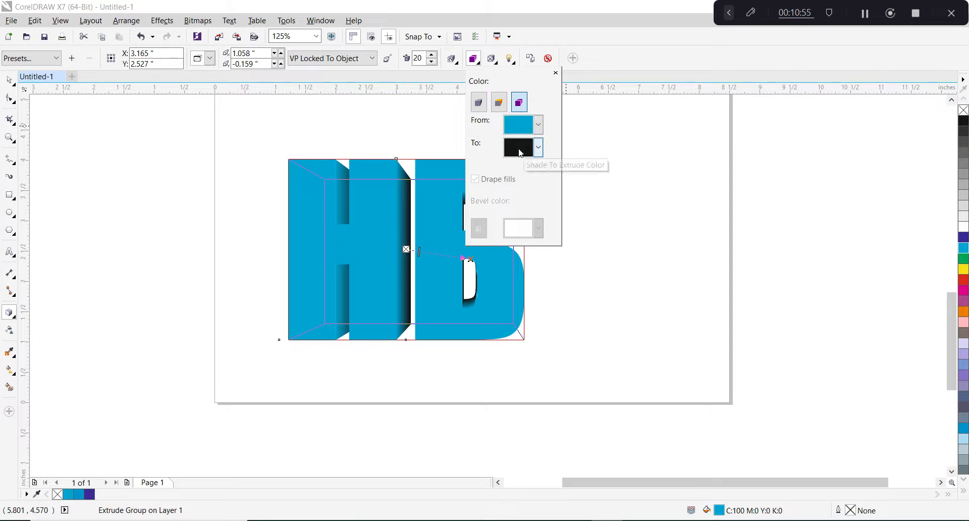
click(570, 173)
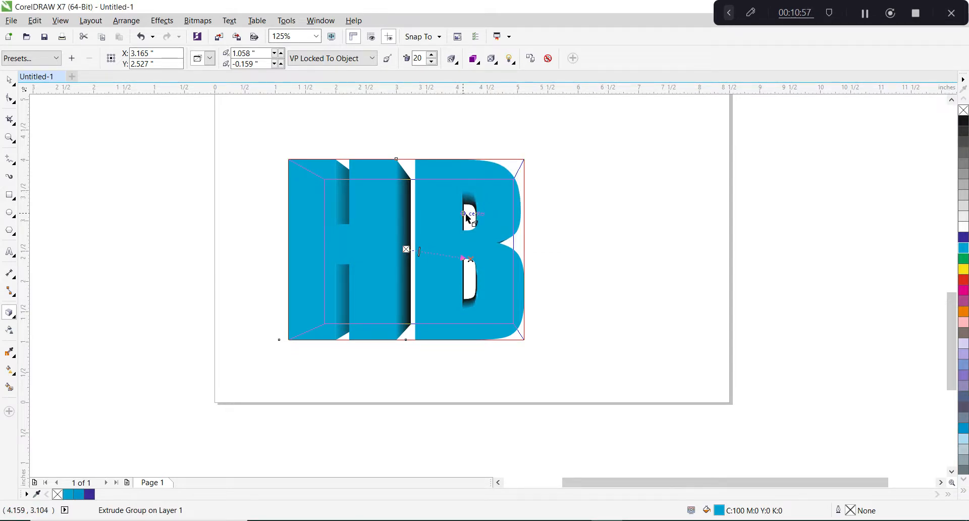
Move the extrusion's vanishing point to about 1.81, -0.01 inches.
scroll(488, 210, up, 2)
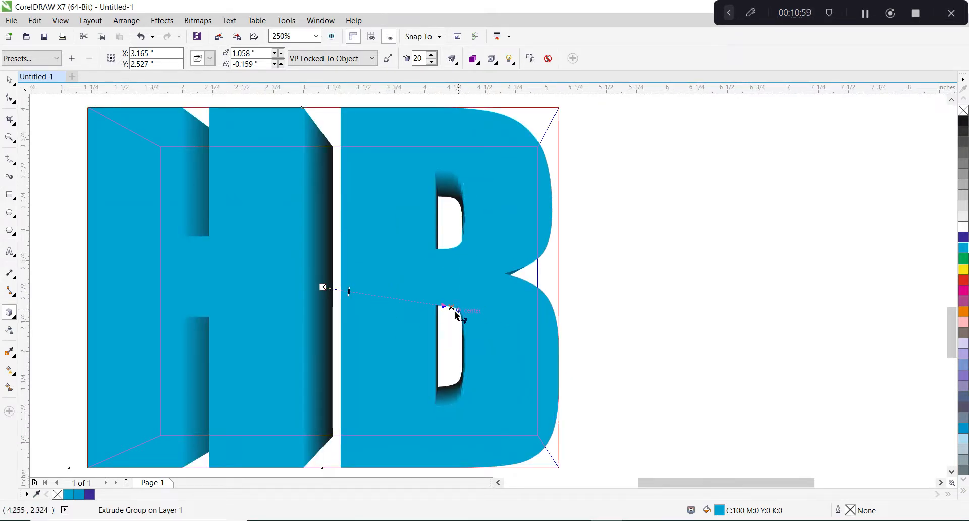
drag(451, 306, 522, 296)
scroll(497, 305, down, 2)
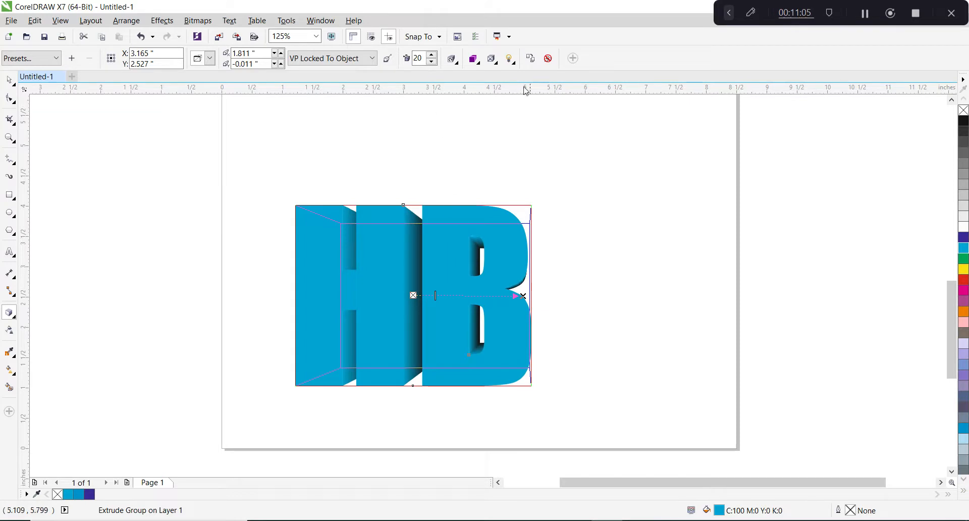
Light the extrusion with Light 1 and Light 3 at intensity 100, trying out Light 2 in between.
click(510, 59)
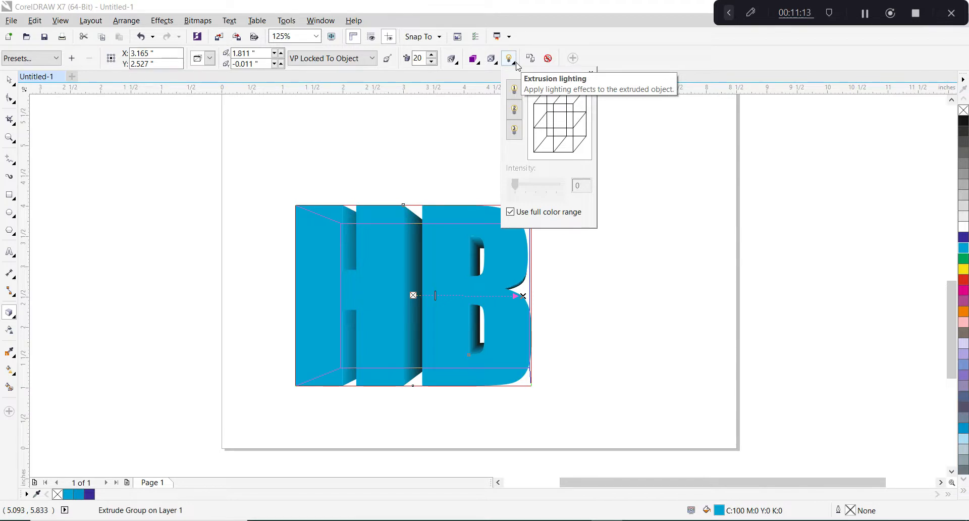
click(513, 89)
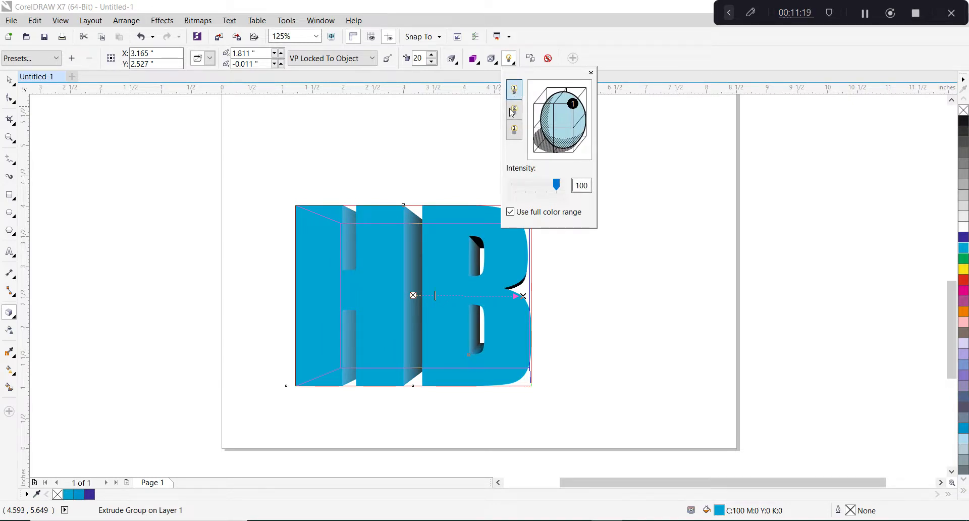
click(513, 111)
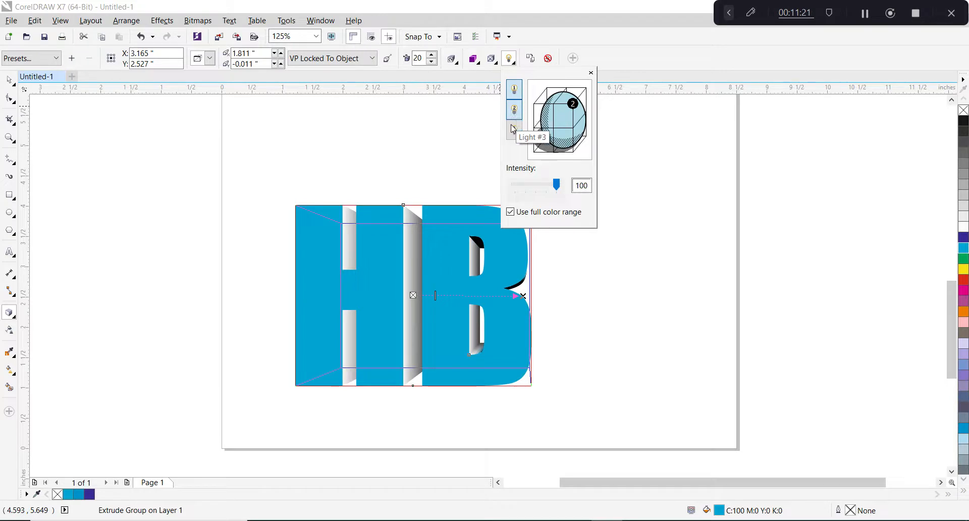
click(515, 132)
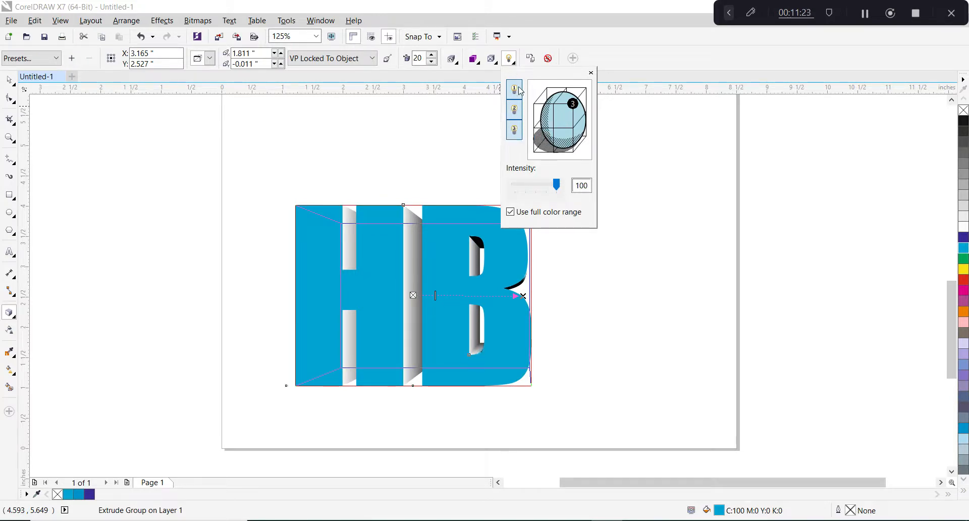
click(515, 130)
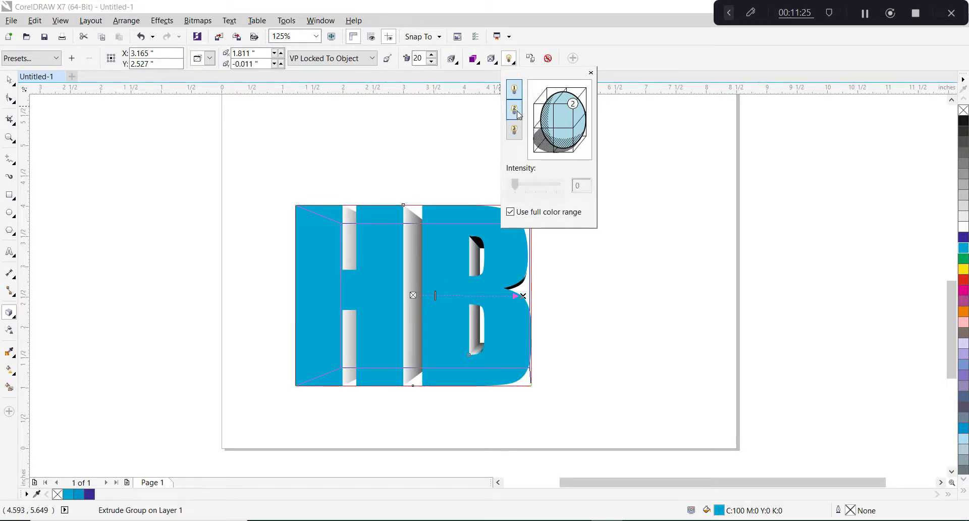
click(514, 109)
click(514, 130)
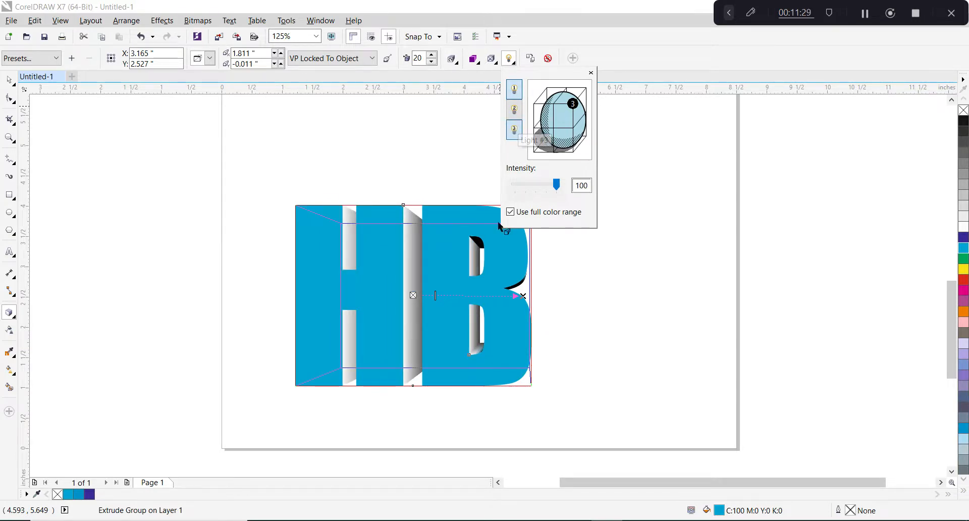
Set the depth of the HB extrusion to 15.
scroll(470, 255, up, 5)
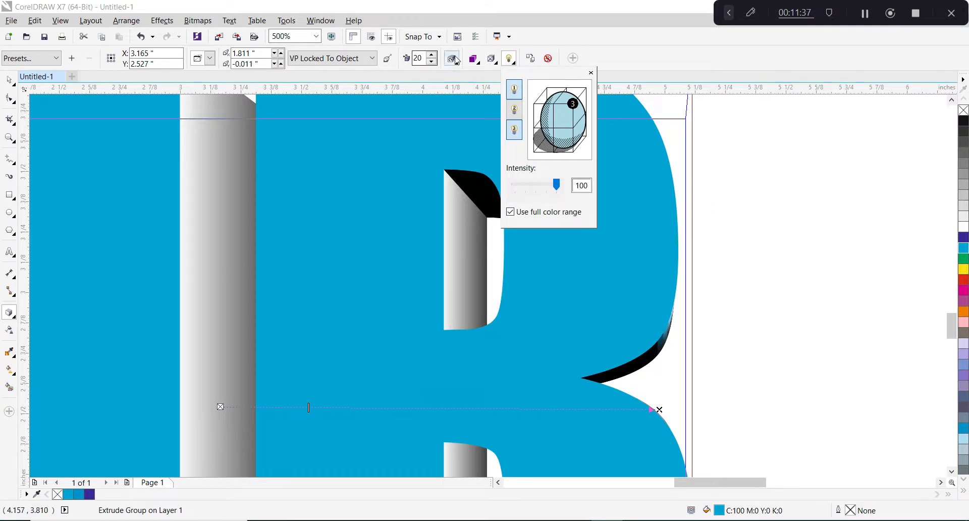
click(419, 57)
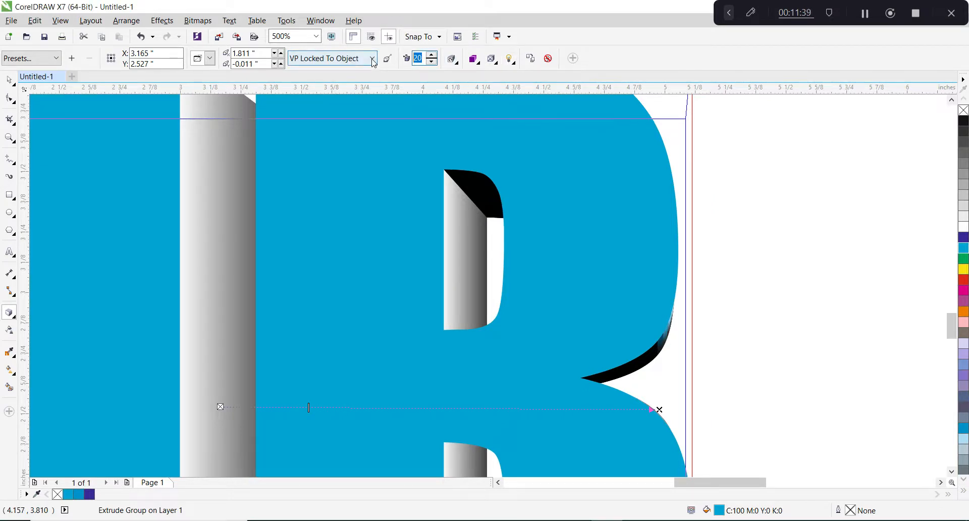
text(15)
key(Return)
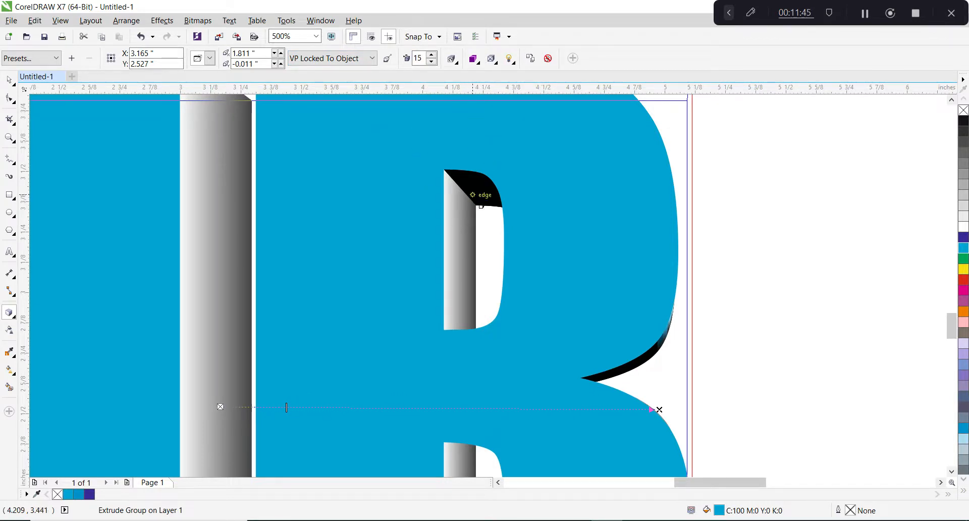
scroll(472, 192, down, 2)
scroll(465, 167, down, 1)
scroll(466, 168, up, 1)
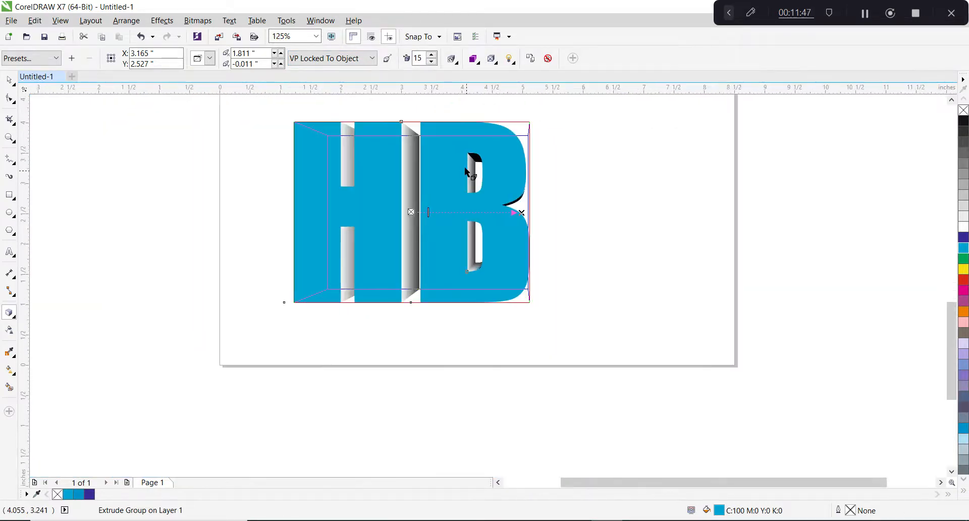
Try rotating the HB extrusion in 3D and reset its rotation.
click(454, 64)
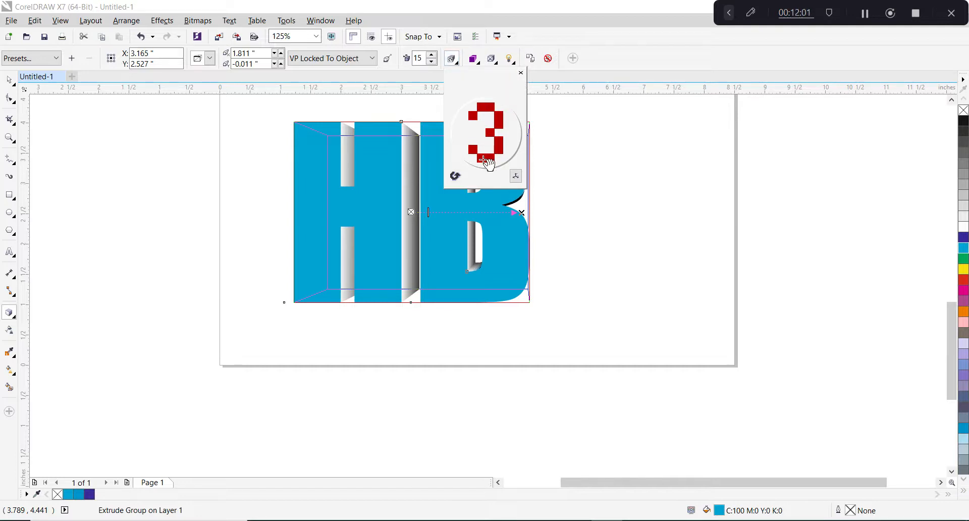
mouse_move(485, 162)
mouse_down()
mouse_move(490, 134)
mouse_move(491, 147)
mouse_up()
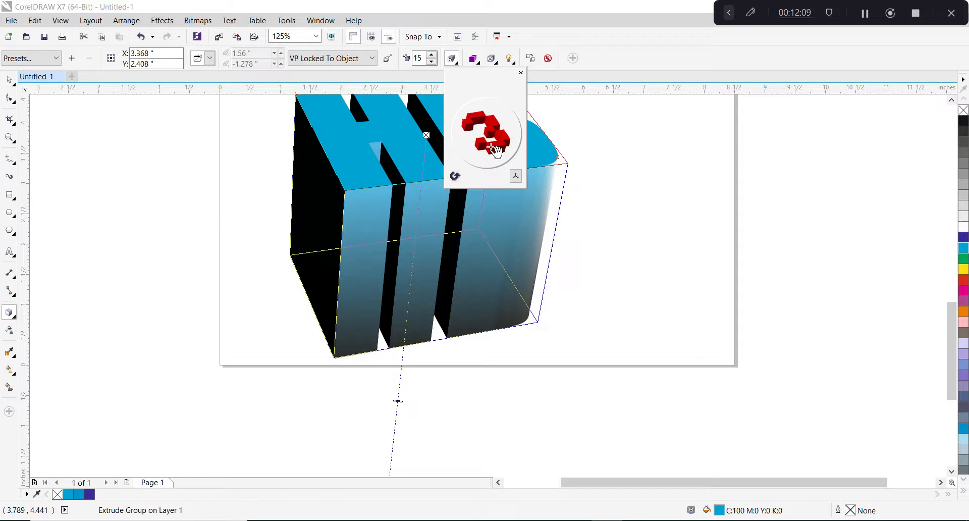
drag(492, 149, 495, 159)
click(454, 177)
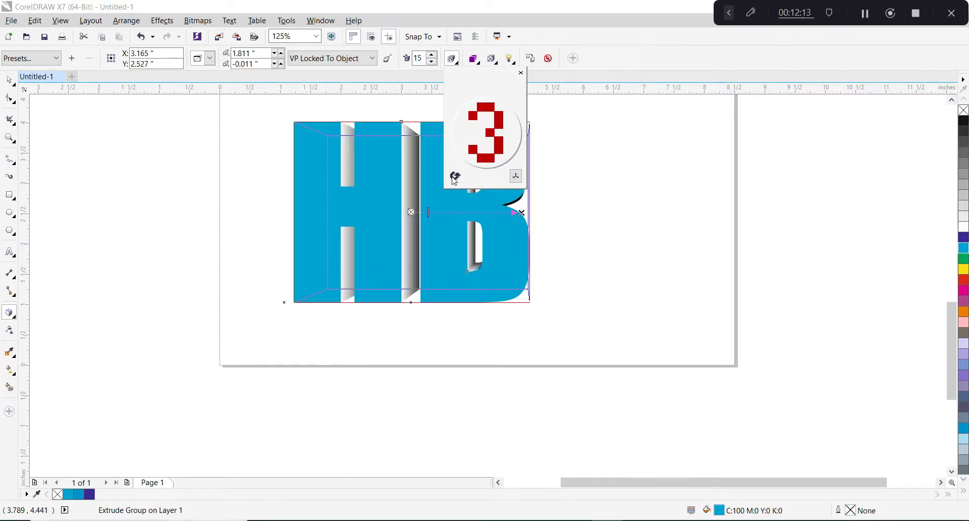
scroll(403, 290, down, 2)
scroll(500, 233, up, 2)
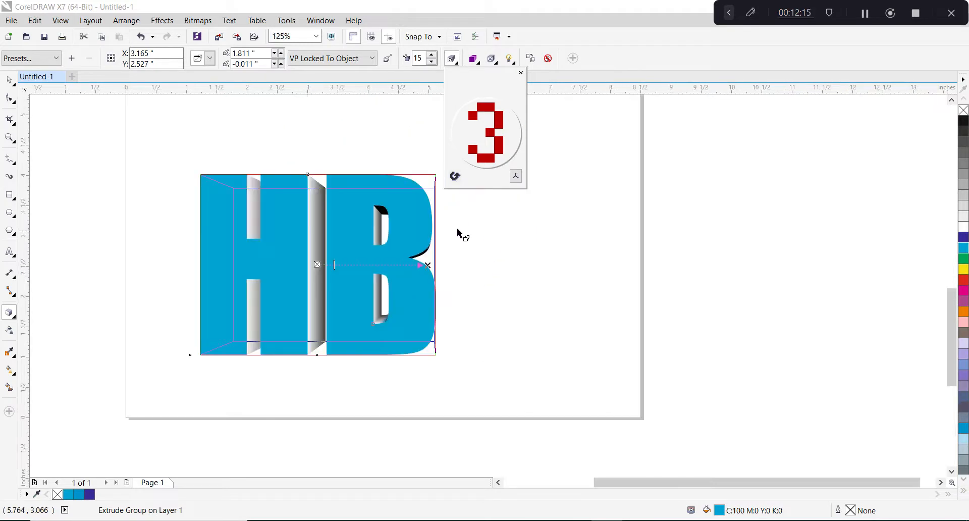
scroll(493, 283, up, 2)
scroll(509, 272, down, 2)
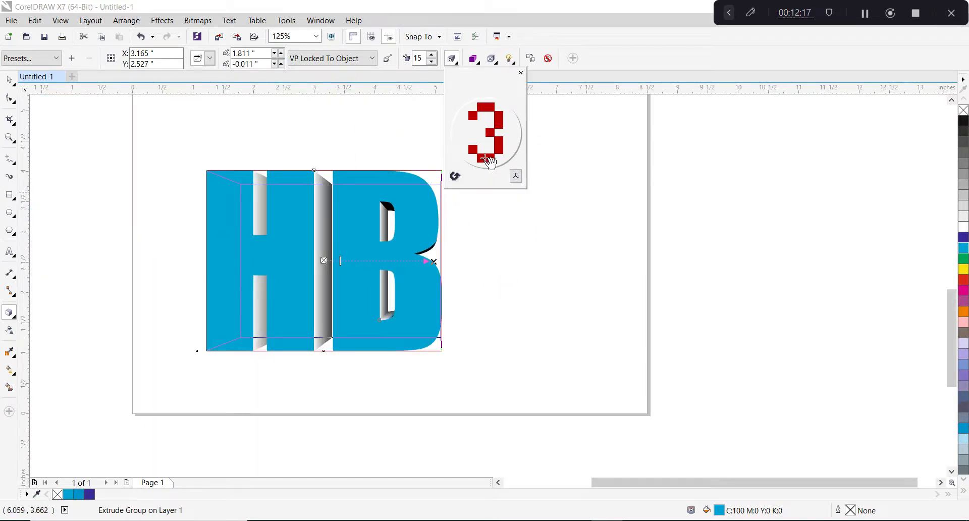
Rotate the HB extrusion in 3D so its face tilts back above its underside, and set its depth to 10.
drag(493, 160, 499, 146)
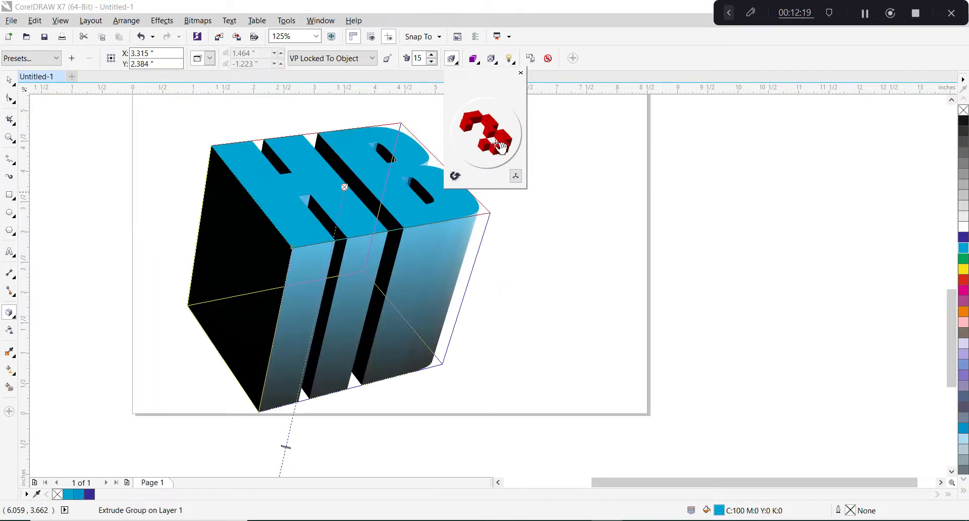
click(431, 55)
click(431, 55)
click(431, 55)
click(431, 55)
click(431, 55)
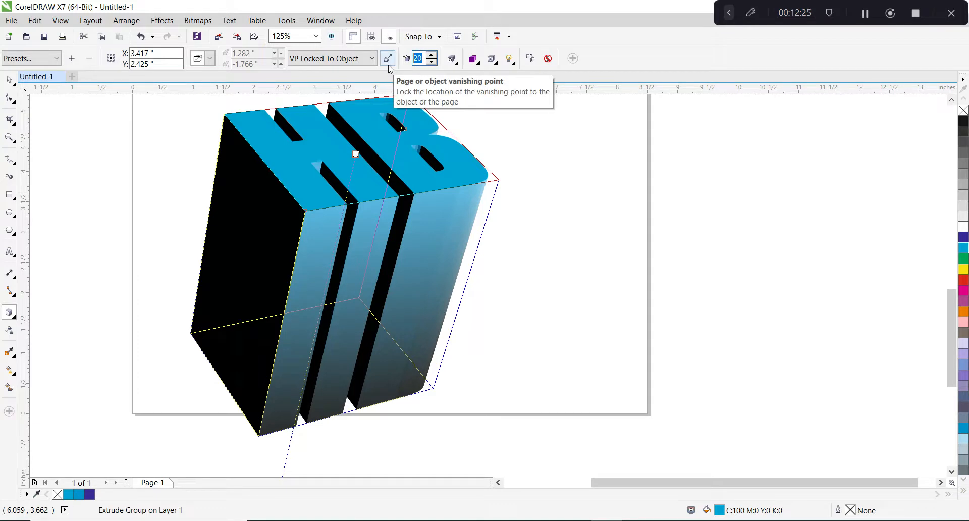
text(10)
key(Return)
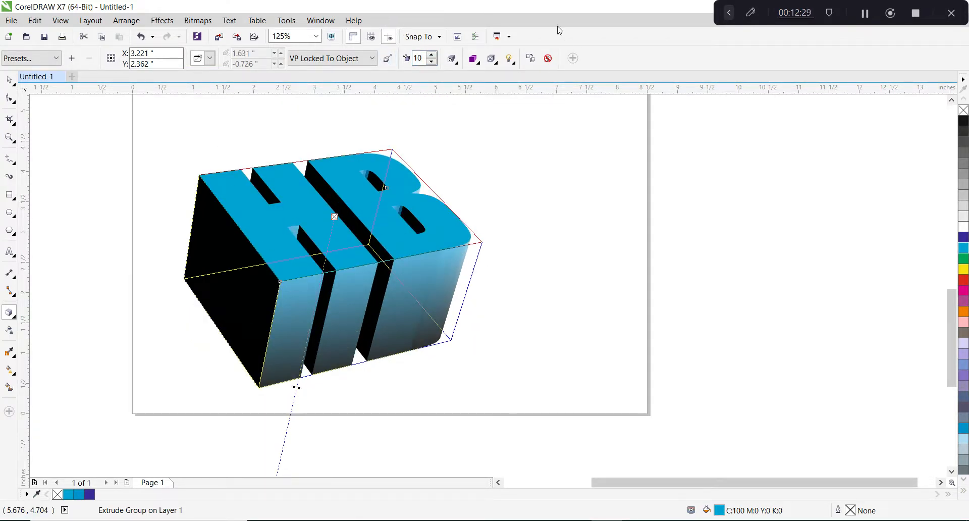
Light the rotated extrusion with Light 1 and Light 2 at intensity 100 and switch Light 3 off.
click(510, 58)
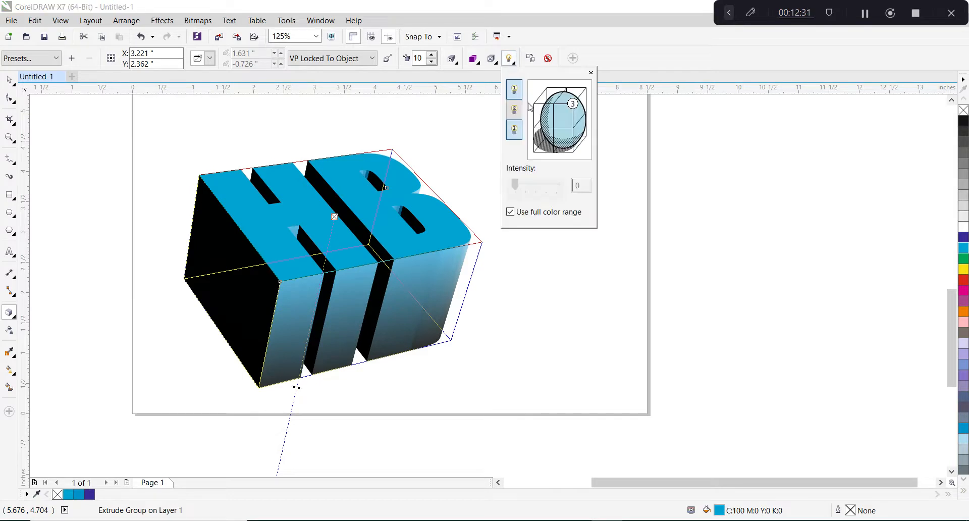
click(515, 110)
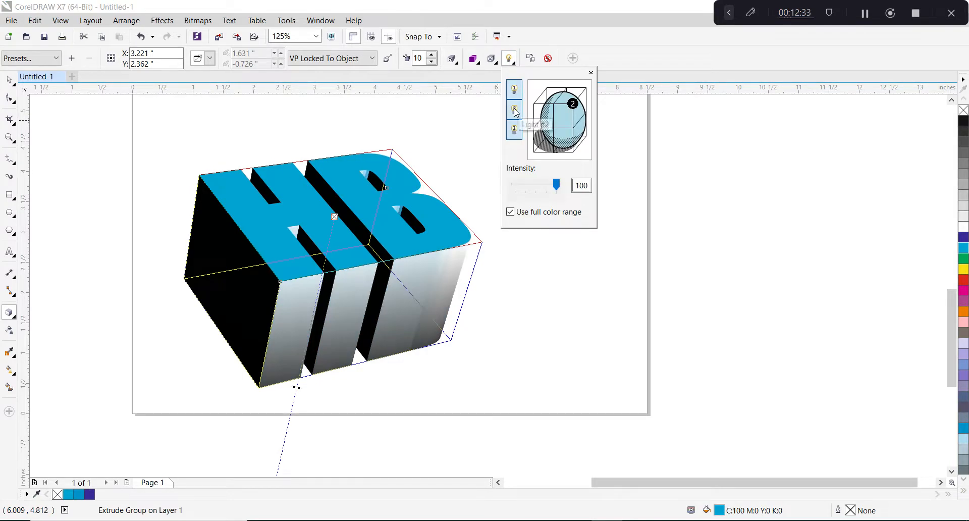
click(517, 127)
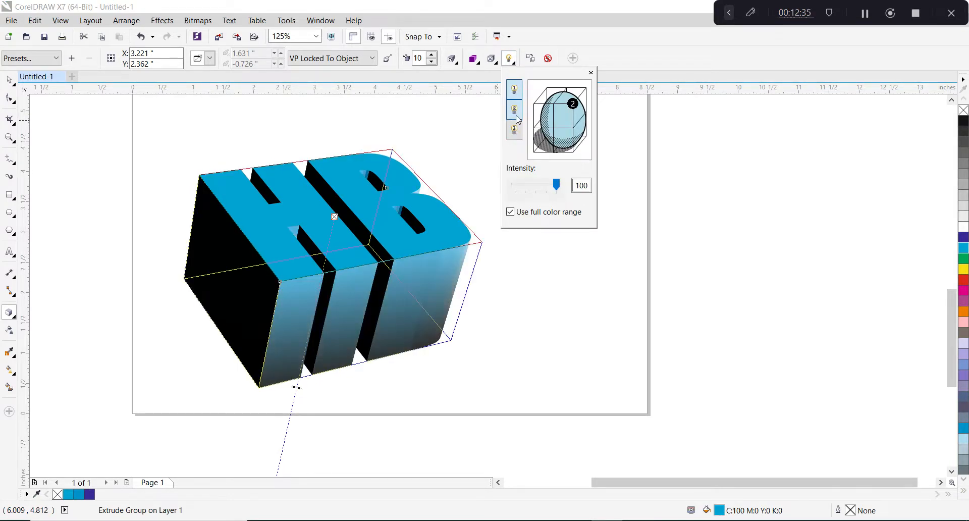
click(515, 114)
click(515, 95)
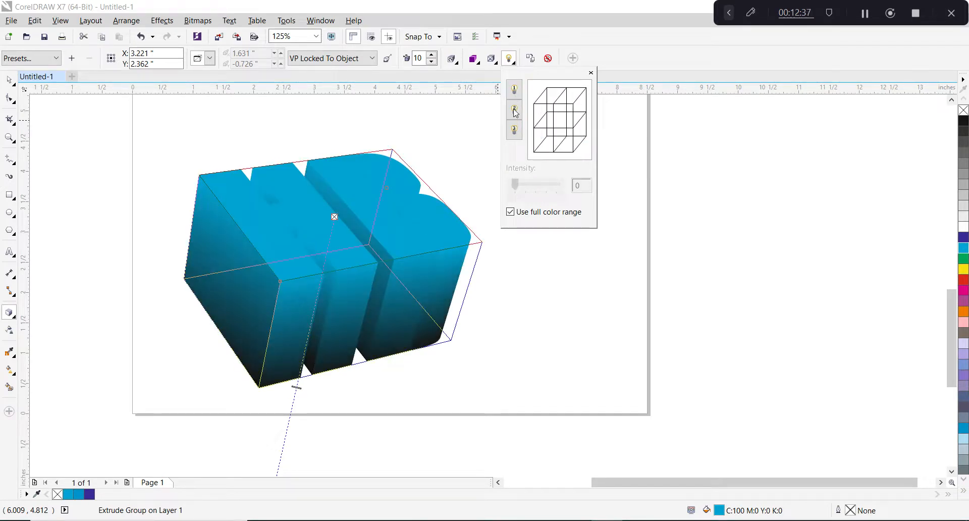
click(514, 89)
click(514, 89)
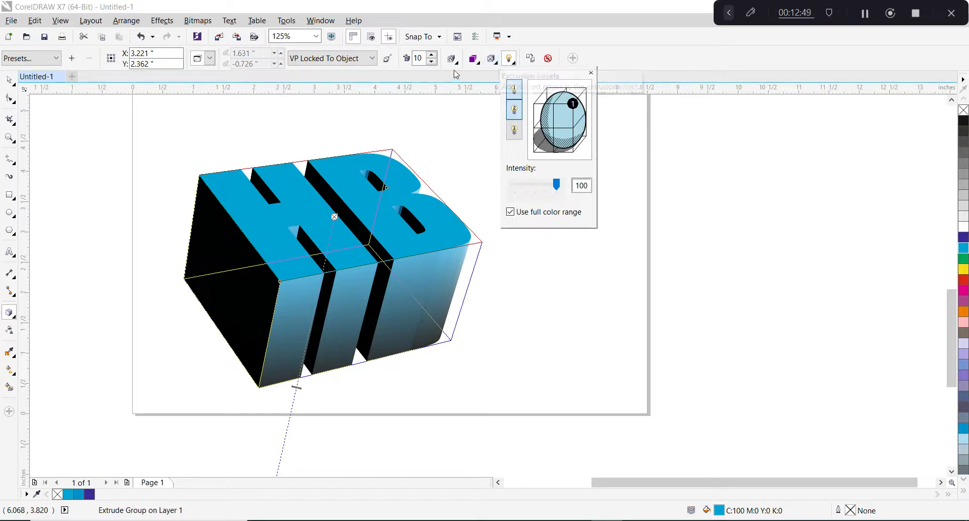
scroll(540, 252, down, 5)
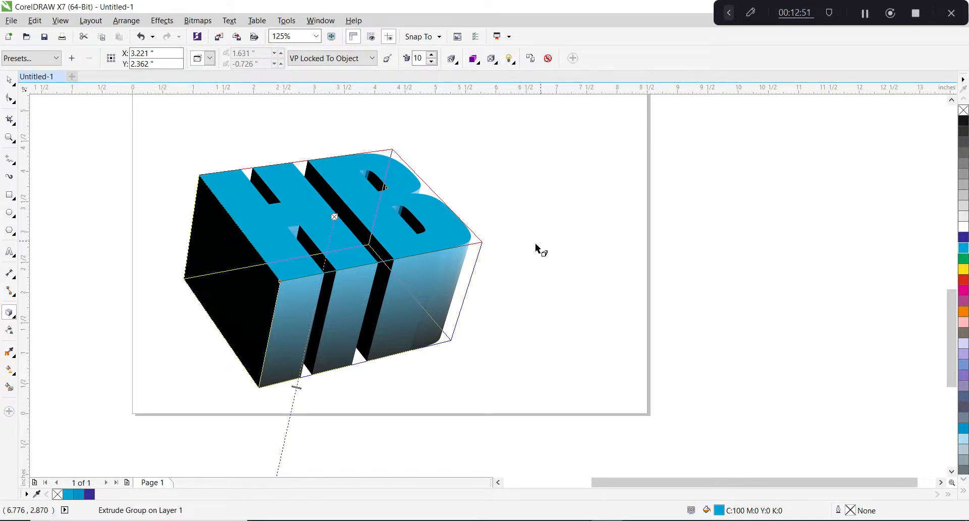
scroll(558, 270, up, 3)
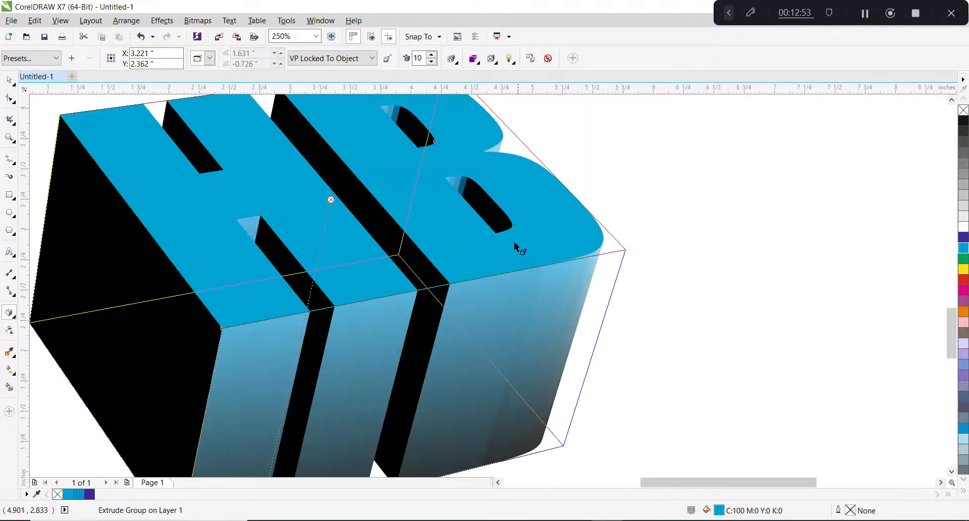
scroll(514, 242, down, 1)
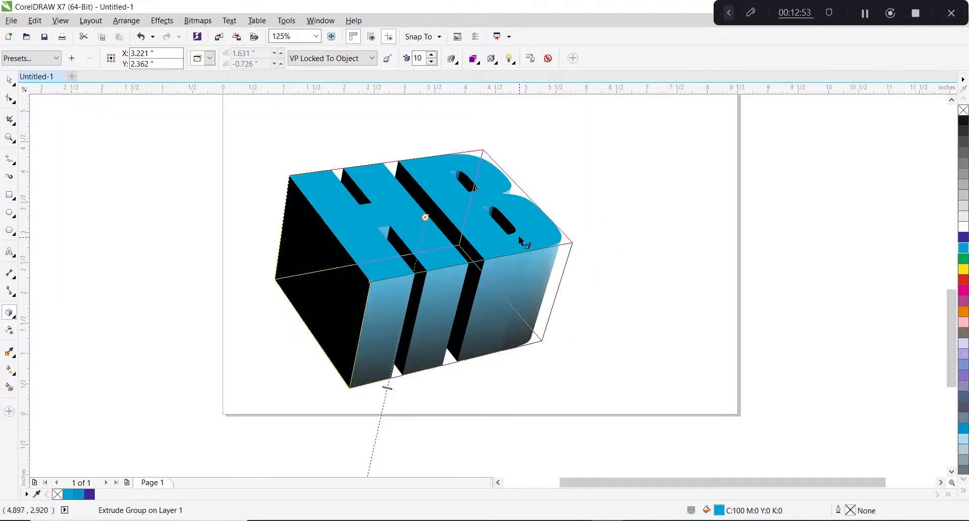
click(14, 316)
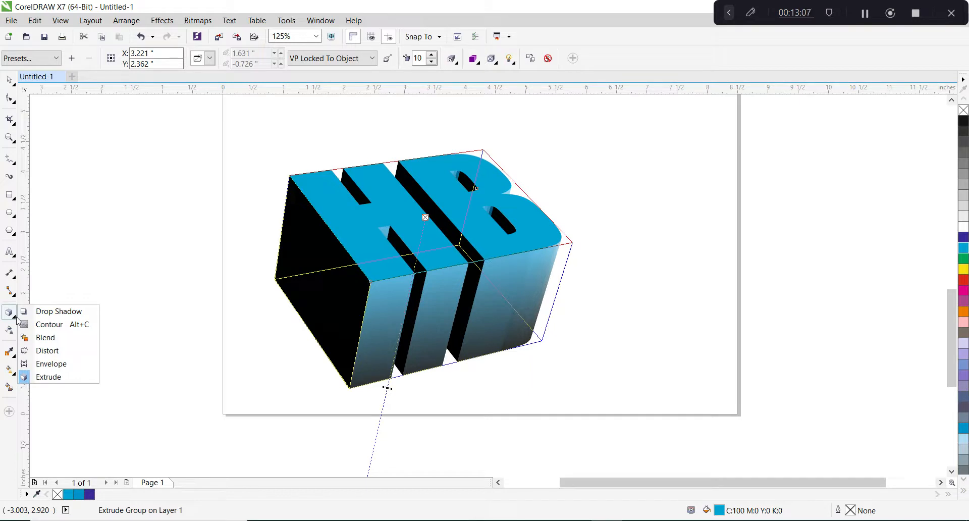
click(16, 317)
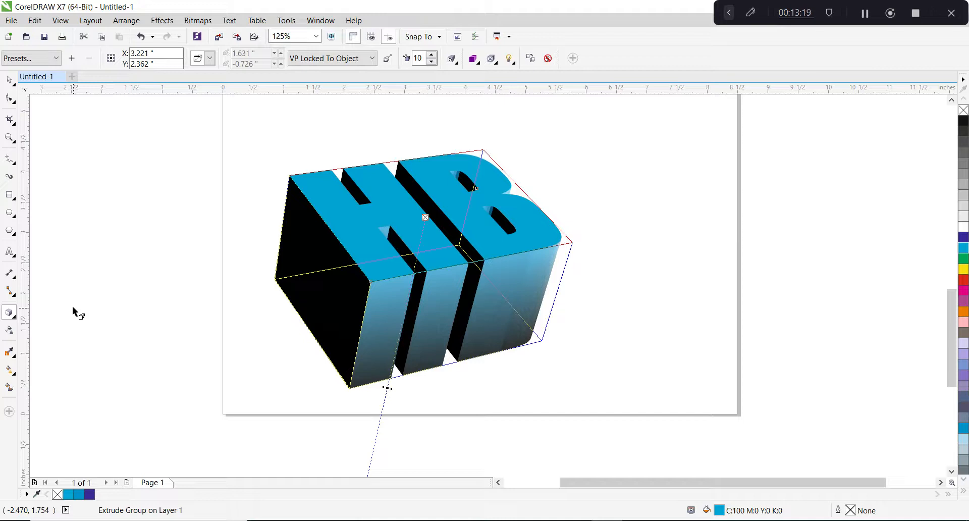
click(256, 20)
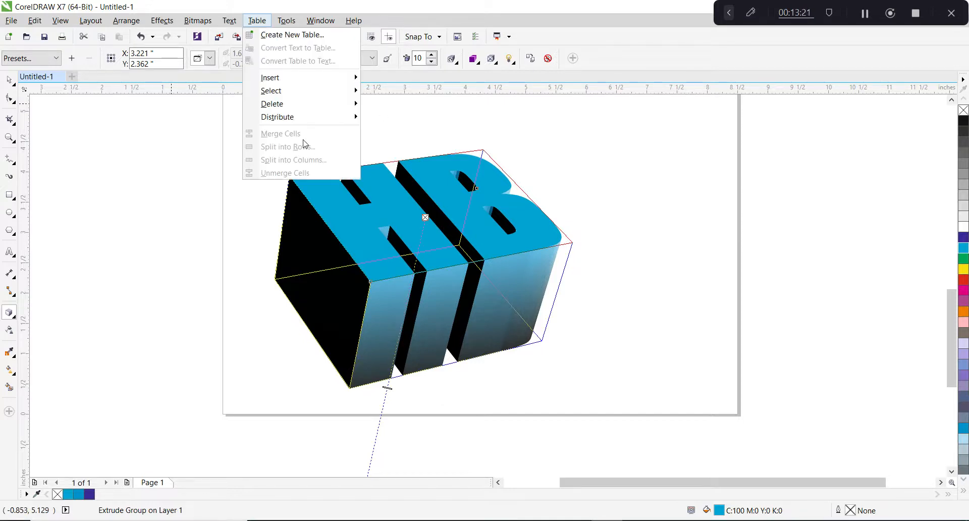